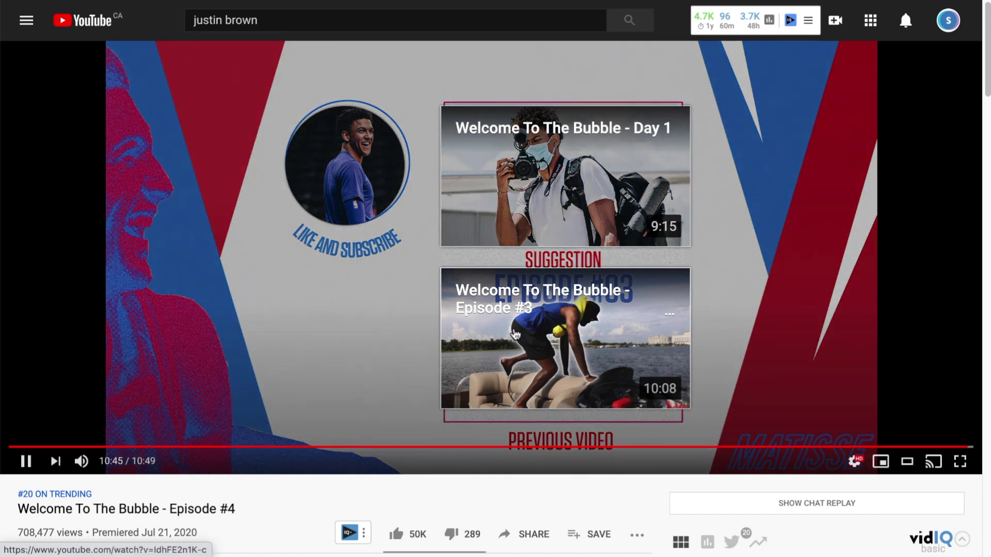
- Open the details page of the How to Make Instagram Highlight Covers video
mouse_move(330, 178)
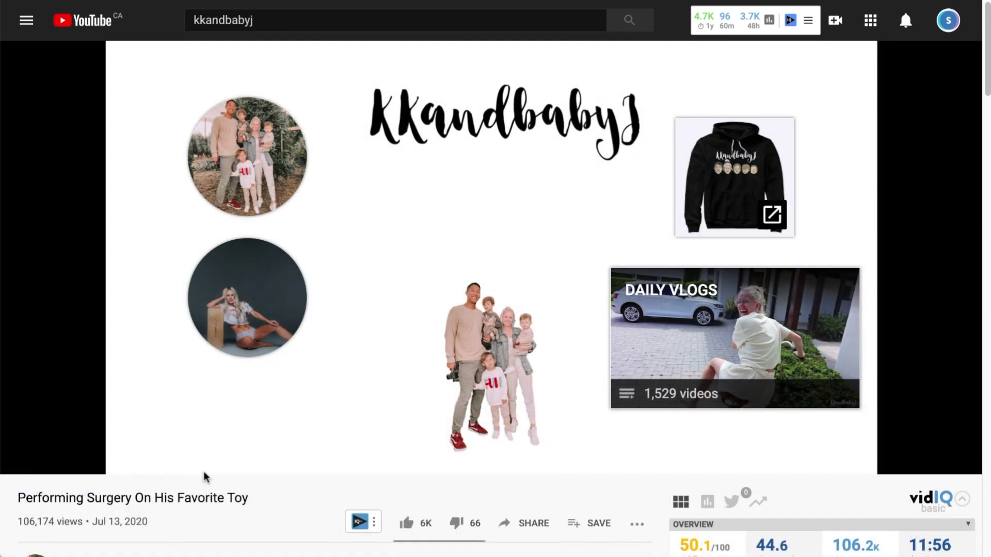
mouse_move(246, 304)
mouse_move(256, 156)
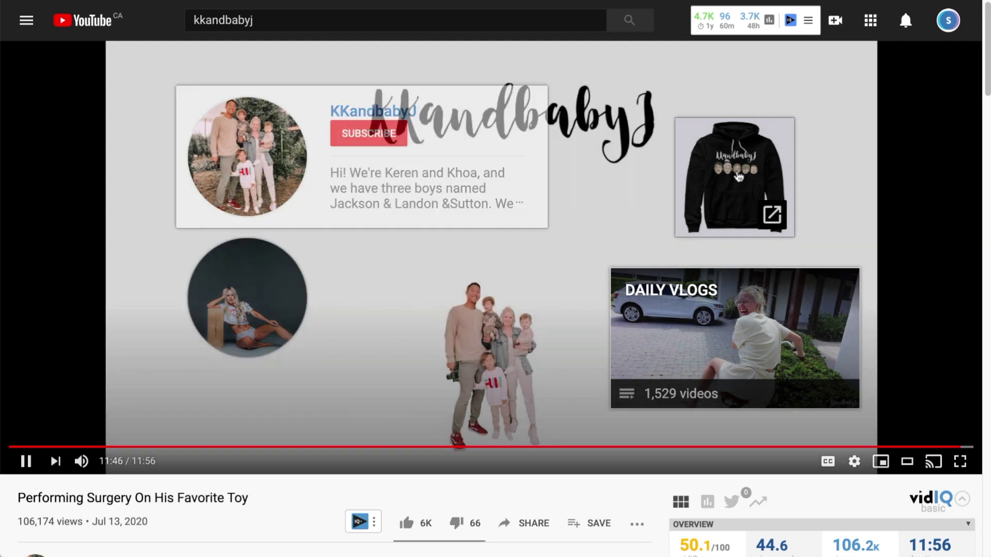
mouse_move(787, 178)
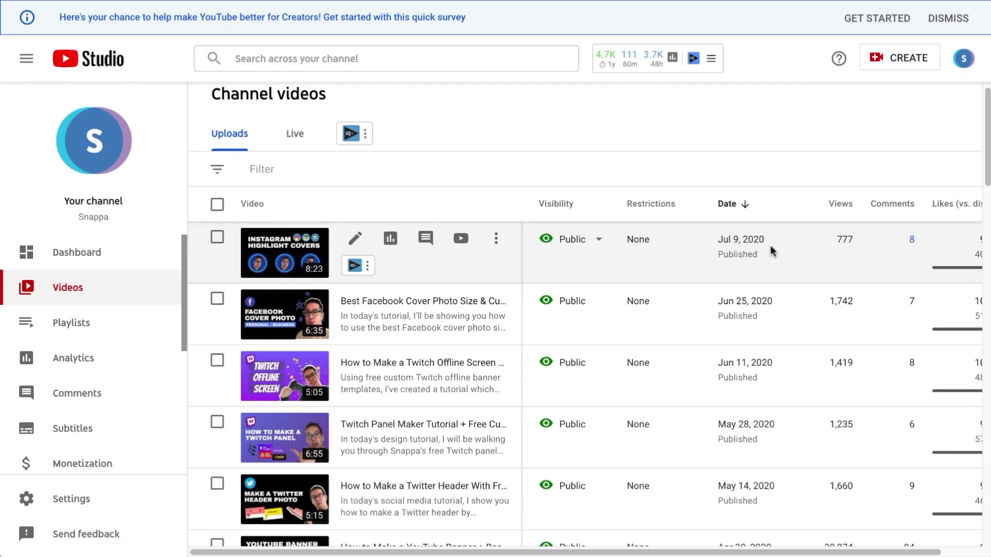
scroll(770, 246, "down", 2)
left_click(352, 211)
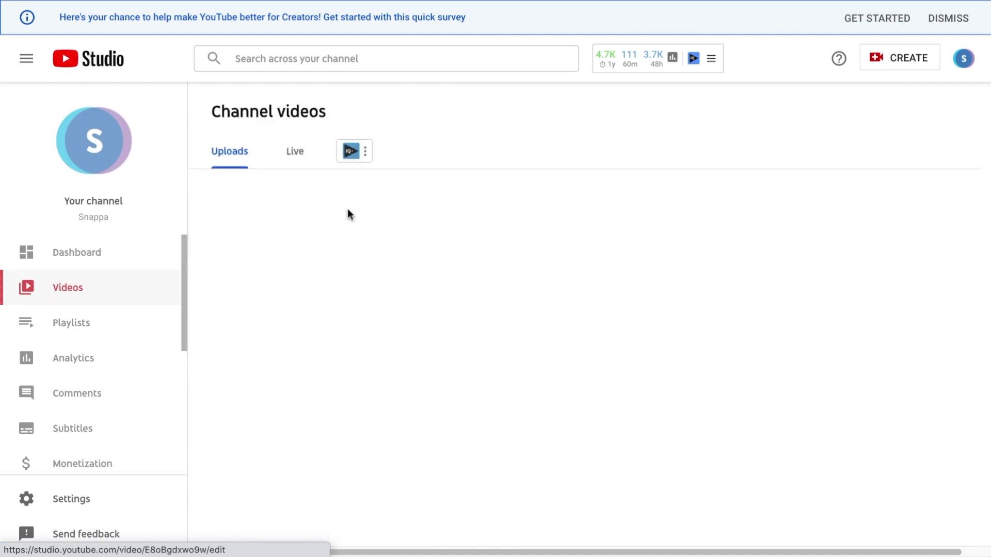
- Open the End screen editor for that video
scroll(722, 308, "down", 5)
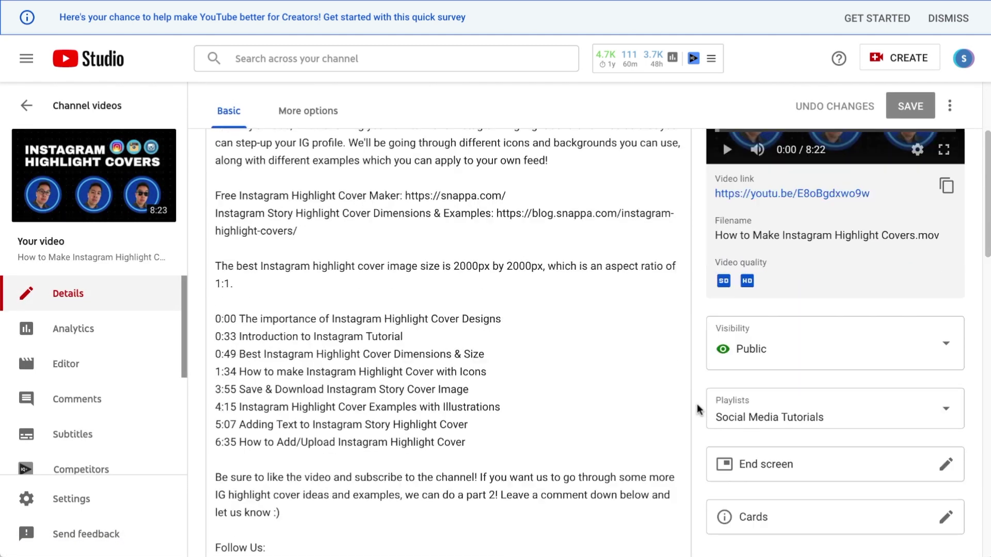
scroll(697, 408, "down", 6)
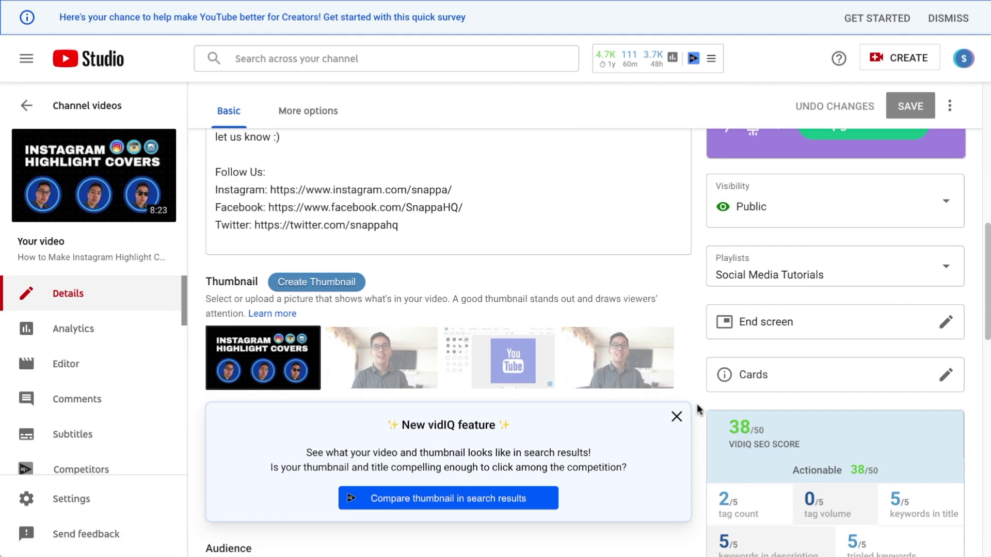
left_click(946, 322)
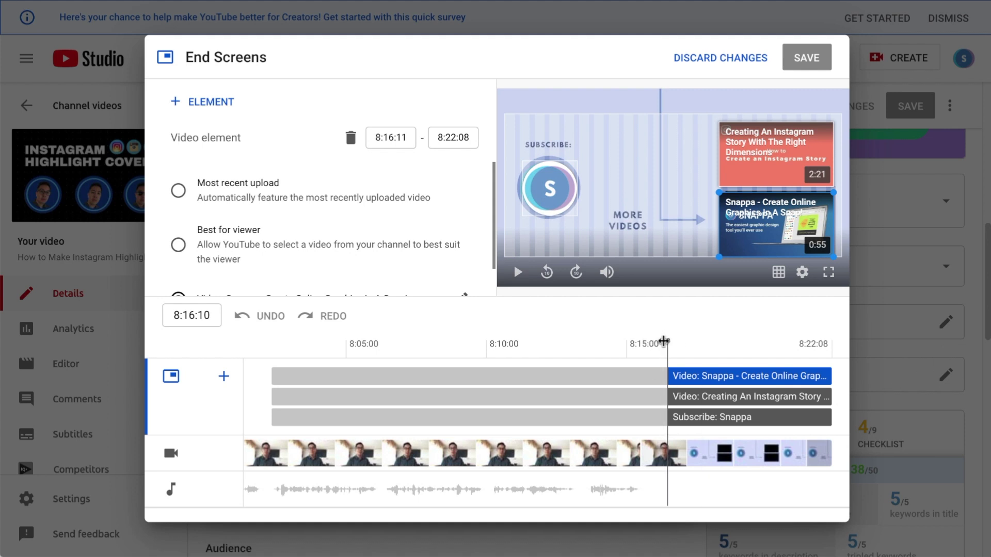
- Move the preview to the end section, delete the trial Channel element, and view element types
left_click_drag(663, 341, 701, 344)
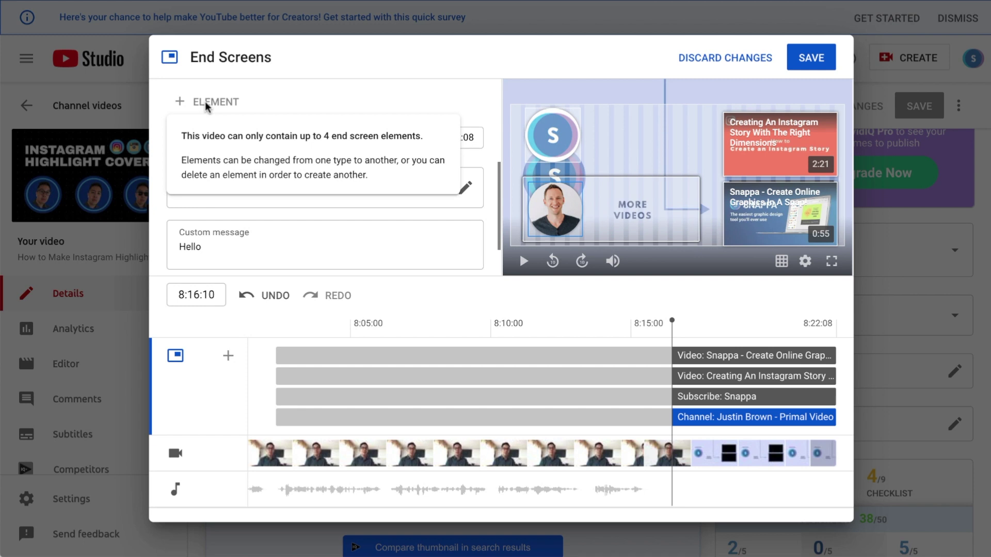
key("Delete")
left_click(217, 102)
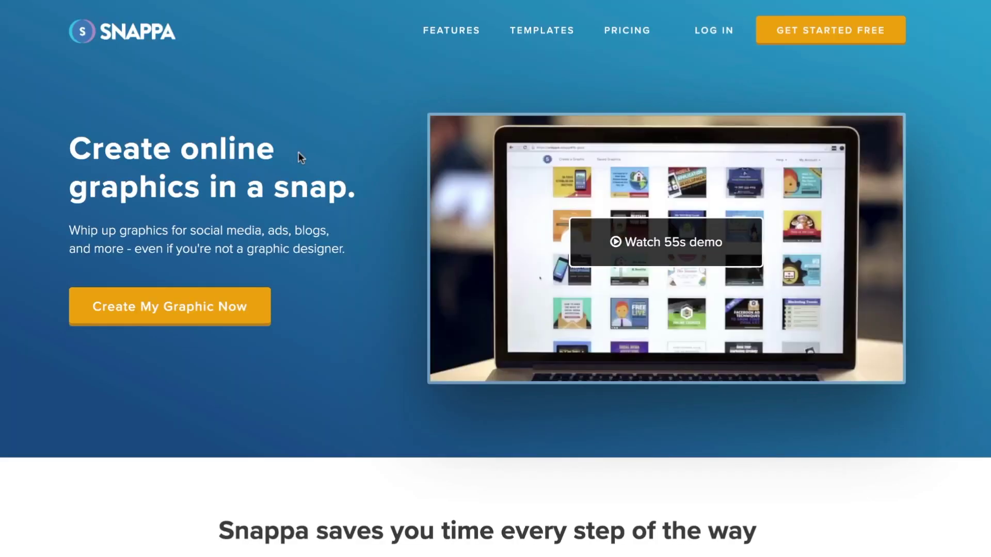
- Enter Snappa's dashboard and choose the YouTube End Screen size, 1920 × 1080
left_click(842, 32)
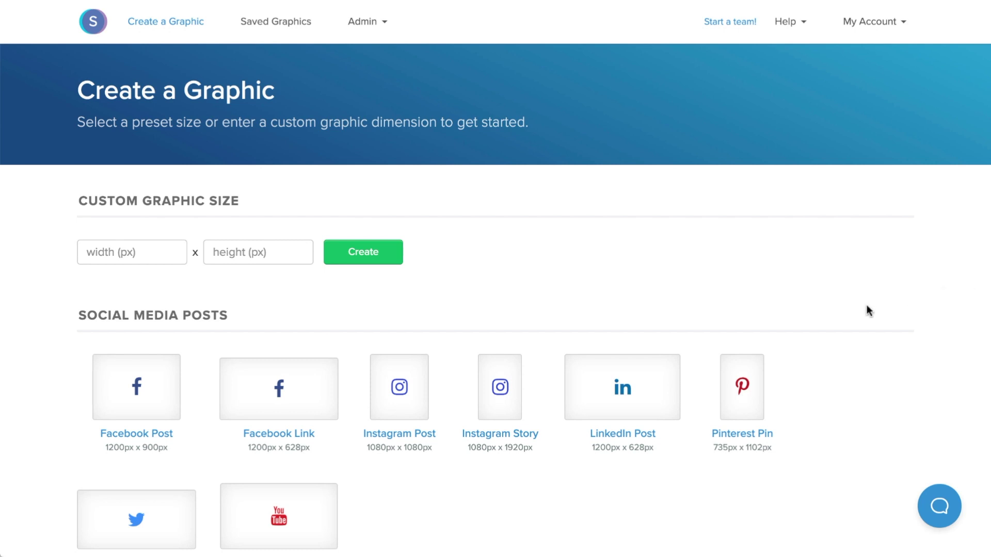
scroll(865, 310, "down", 10)
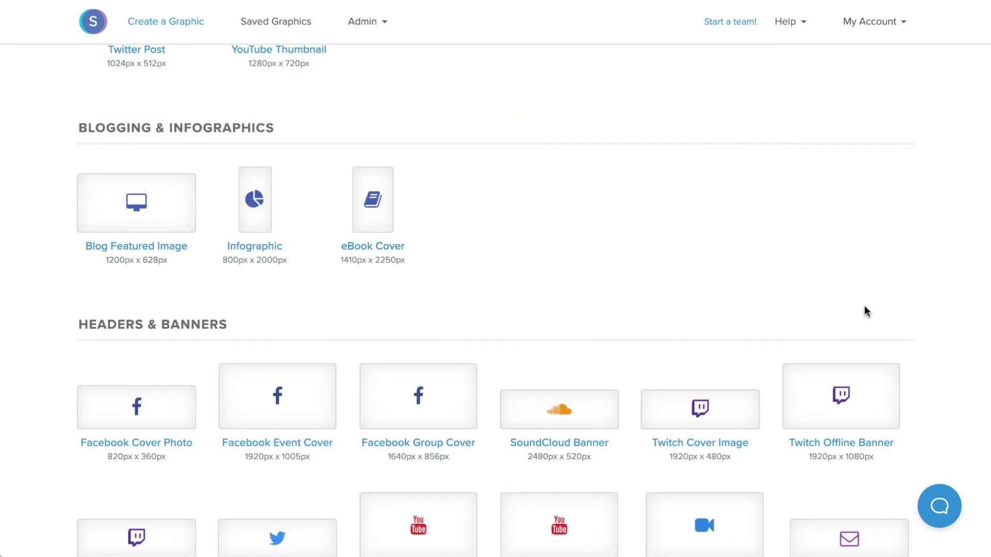
scroll(865, 311, "down", 5)
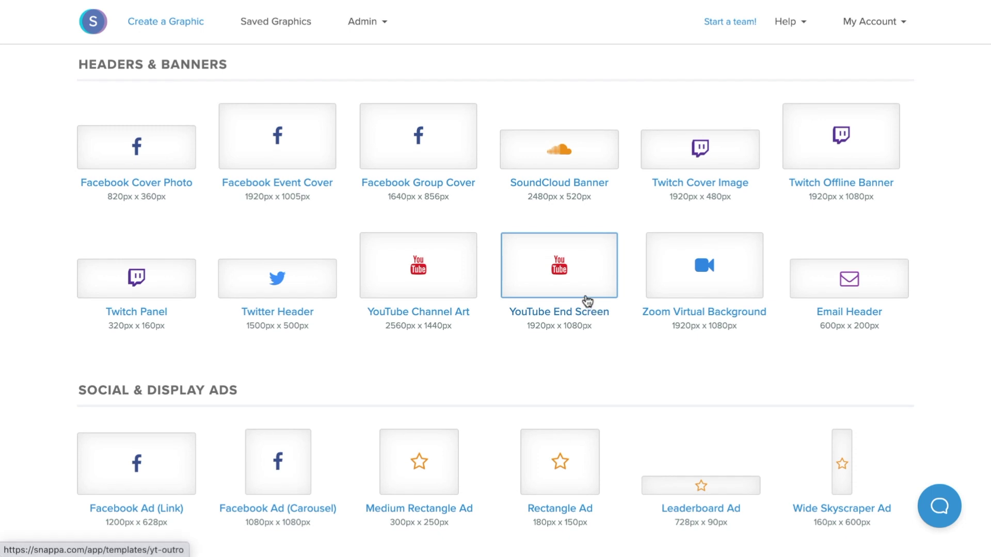
left_click(587, 300)
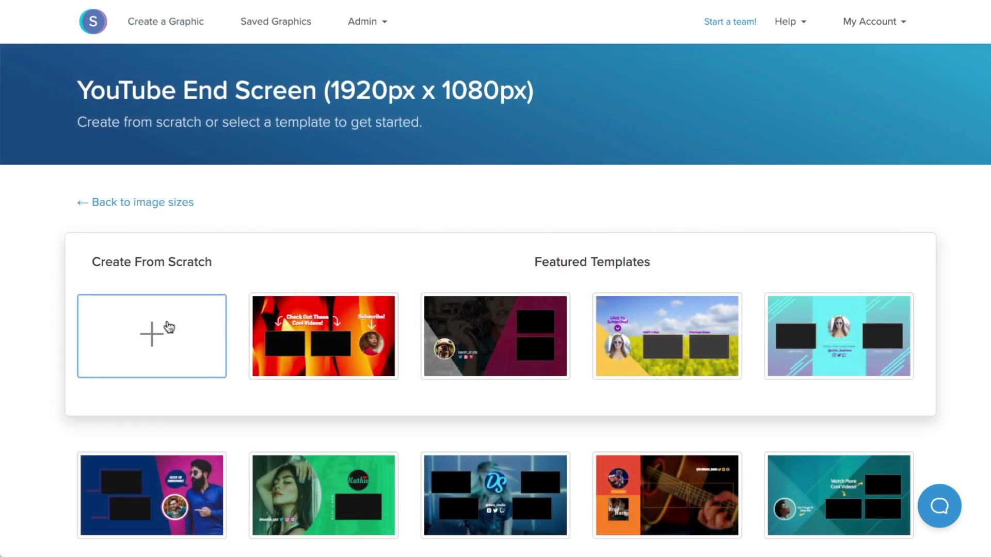
- Browse the featured templates and start a design from the cyan end screen template
scroll(549, 292, "down", 3)
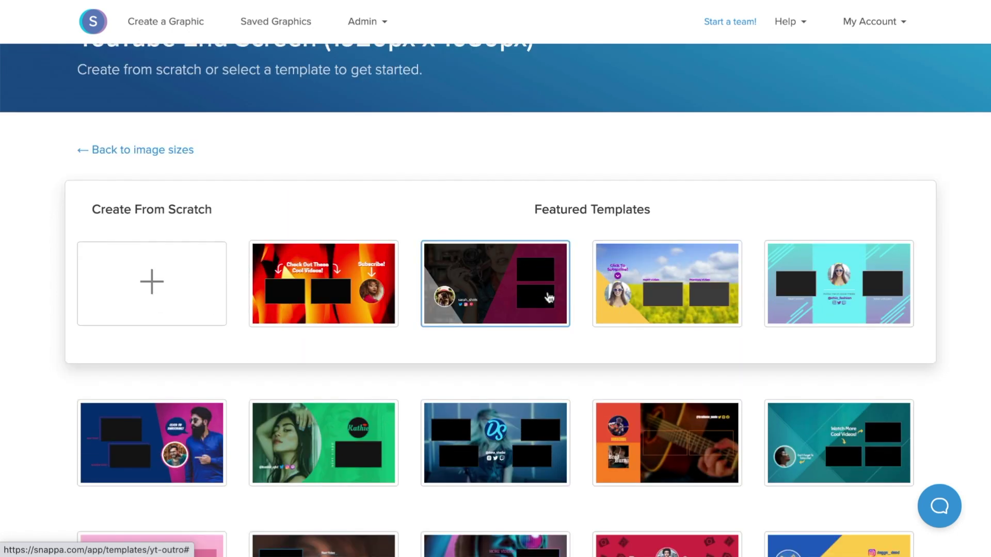
scroll(548, 297, "down", 2)
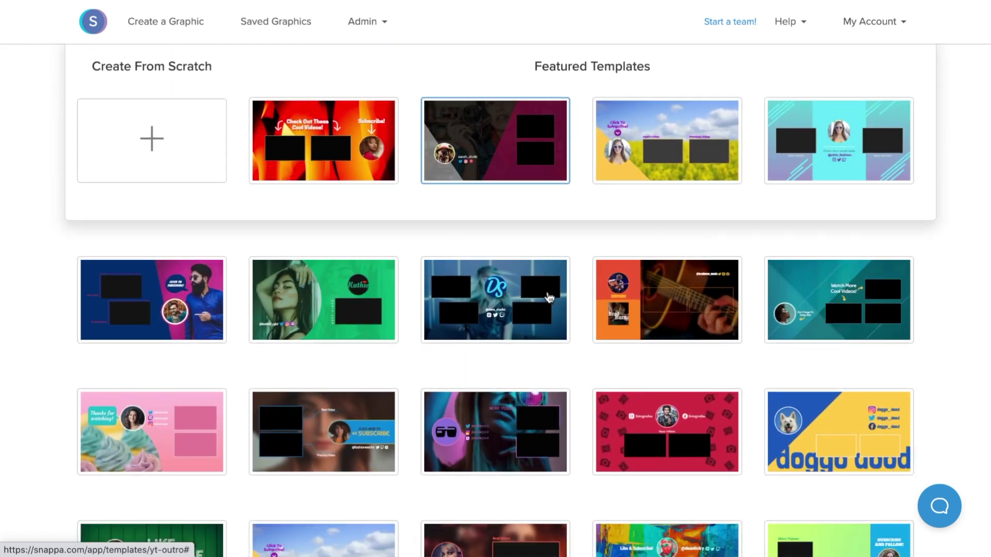
scroll(548, 297, "down", 3)
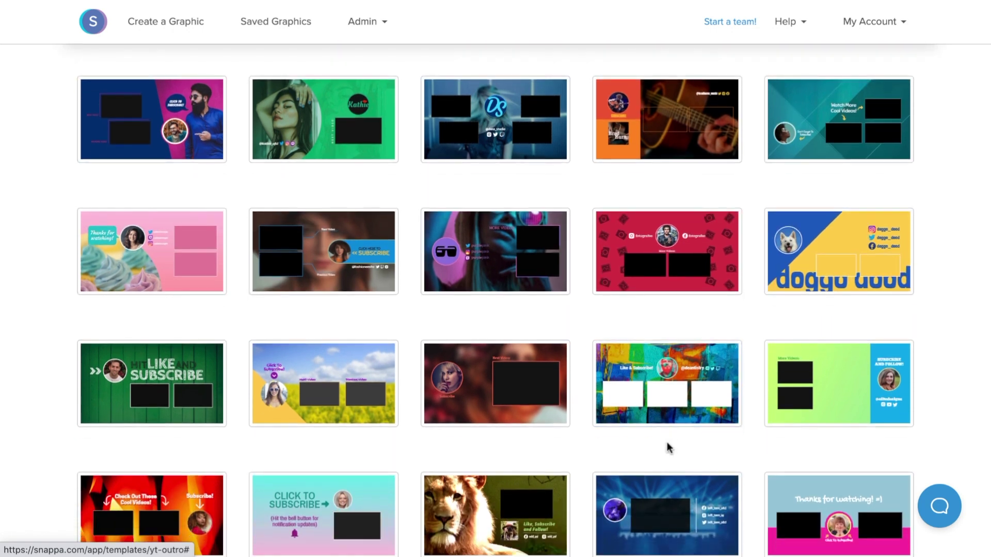
scroll(669, 450, "up", 4)
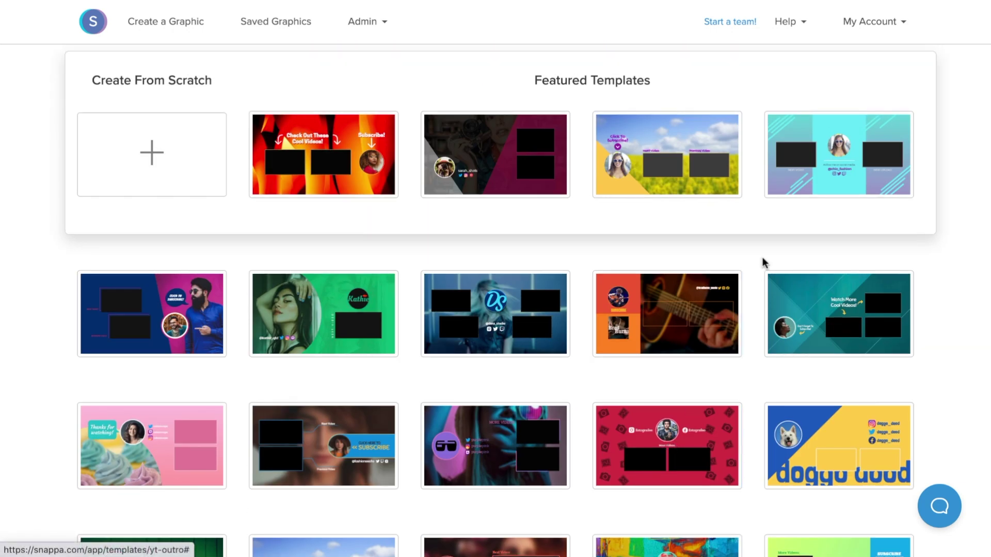
left_click(825, 177)
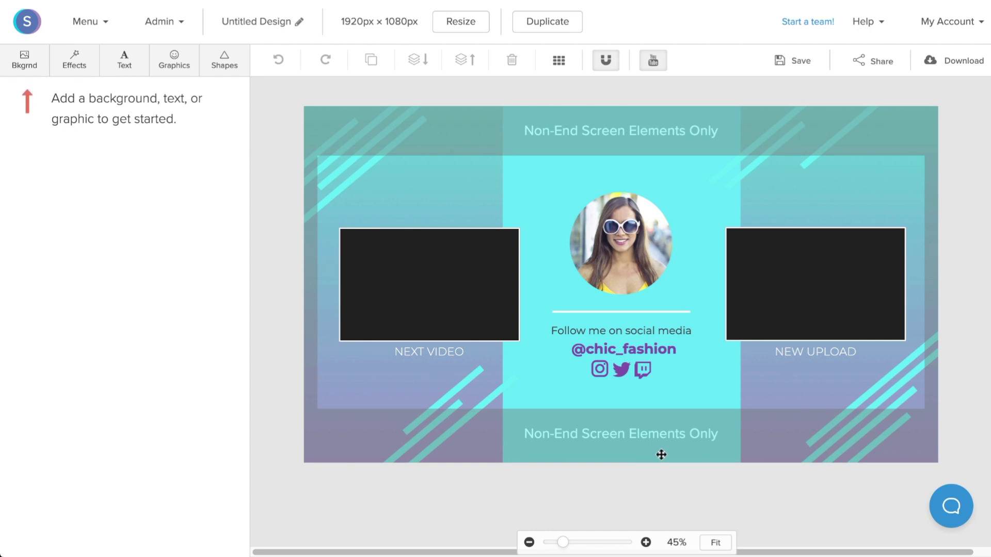
left_click(654, 63)
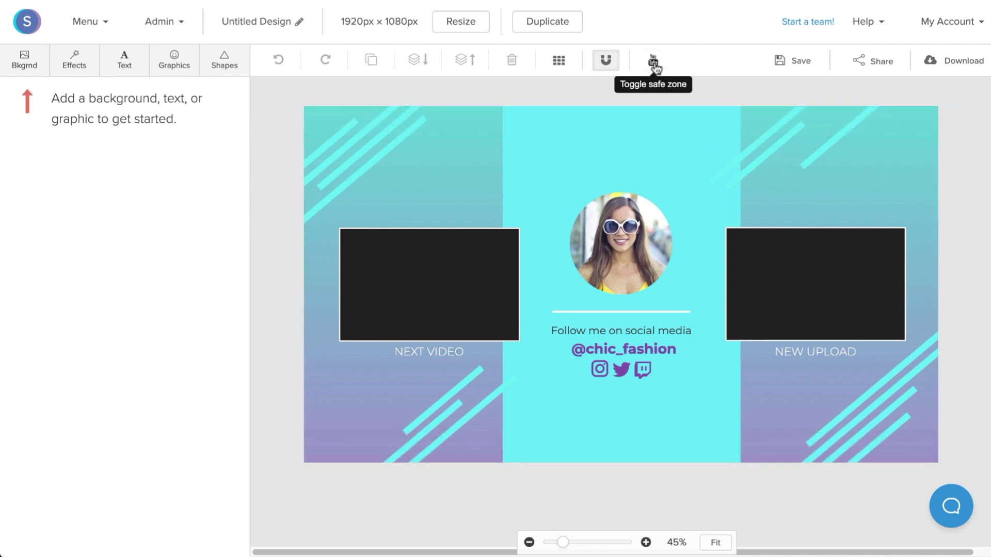
left_click(655, 63)
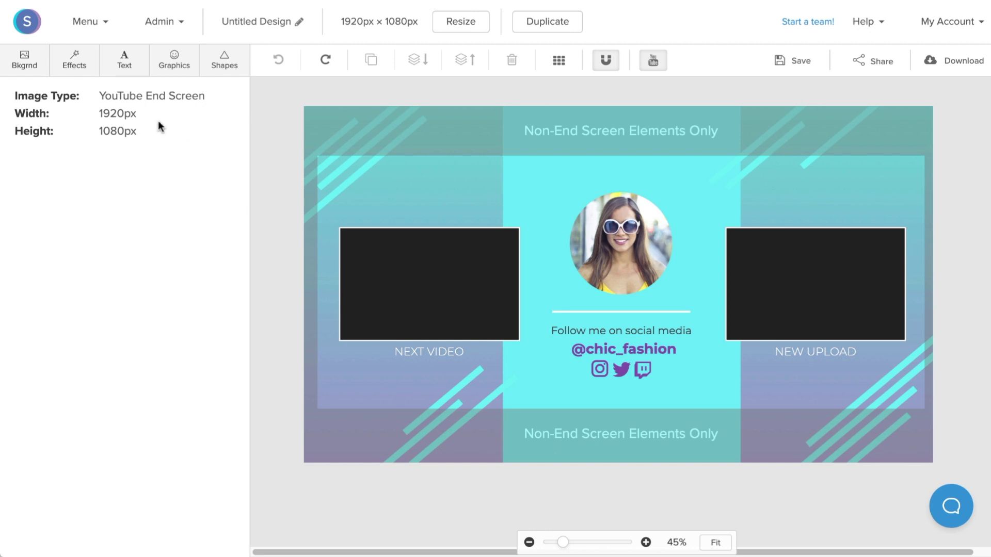
left_click(35, 64)
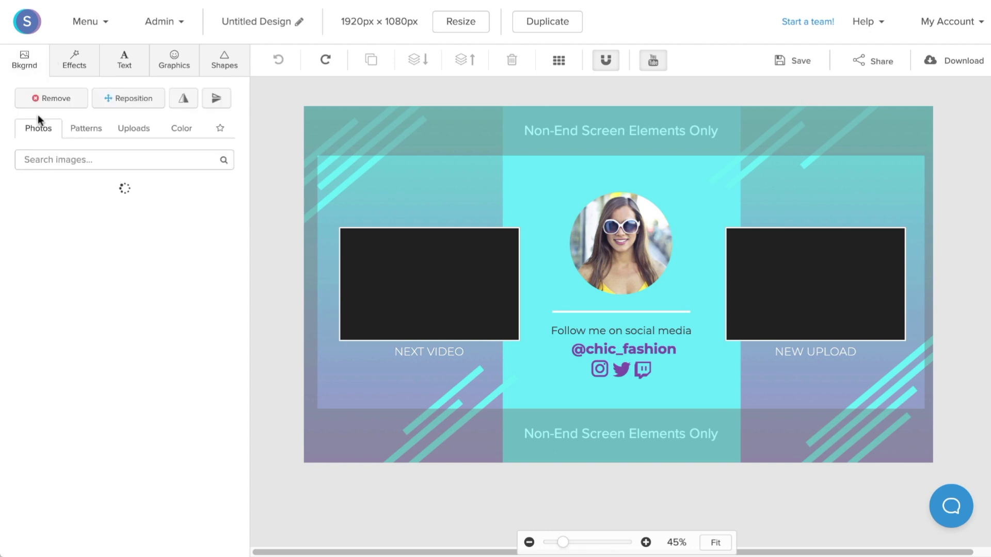
- Review the background options and apply the blue-purple gradient pattern as the background
left_click(73, 129)
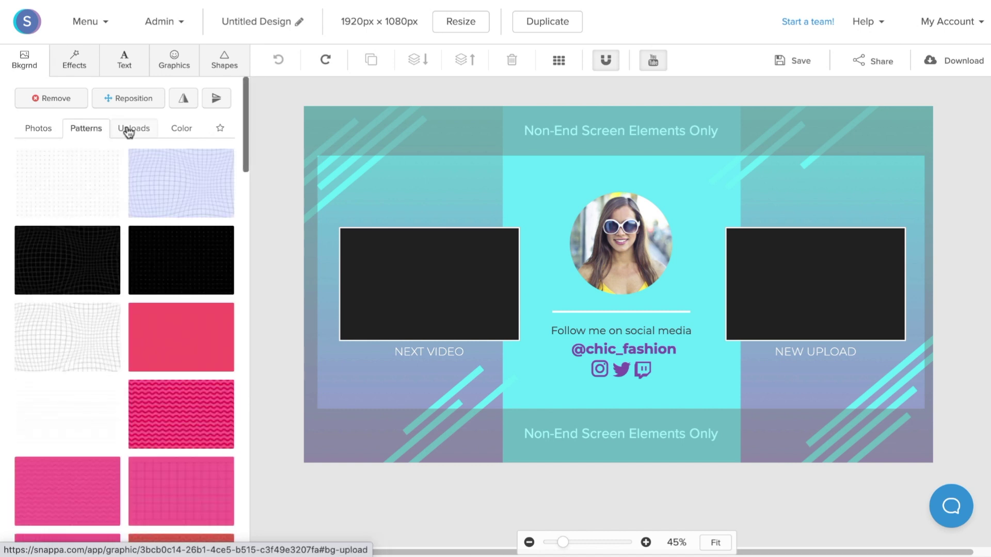
left_click(128, 130)
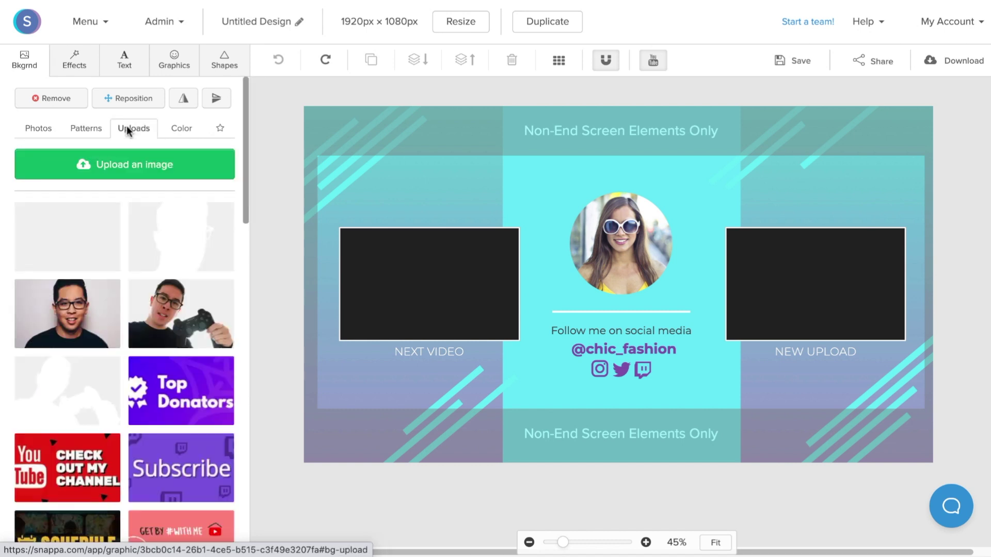
left_click(172, 132)
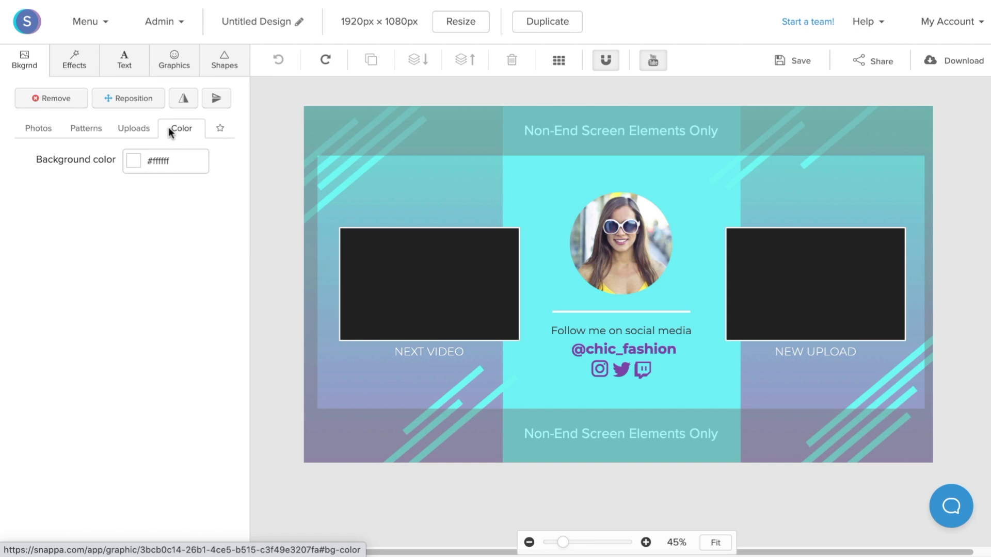
left_click(95, 133)
scroll(133, 328, "down", 10)
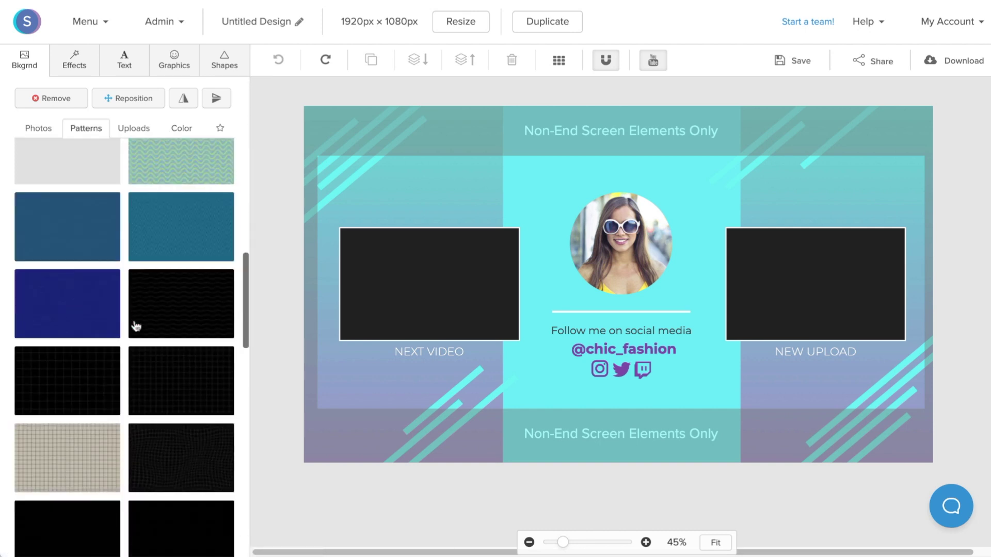
scroll(136, 325, "down", 15)
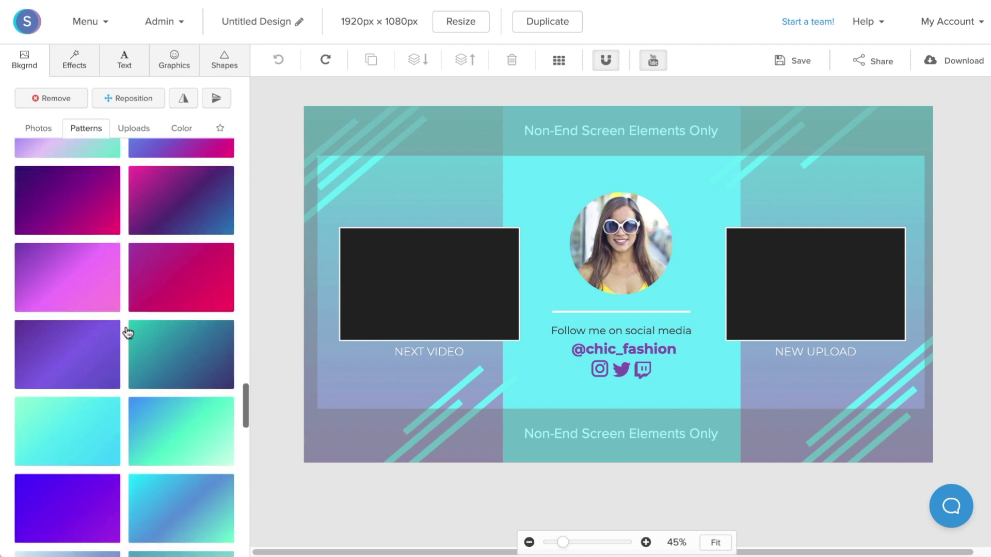
left_click(66, 517)
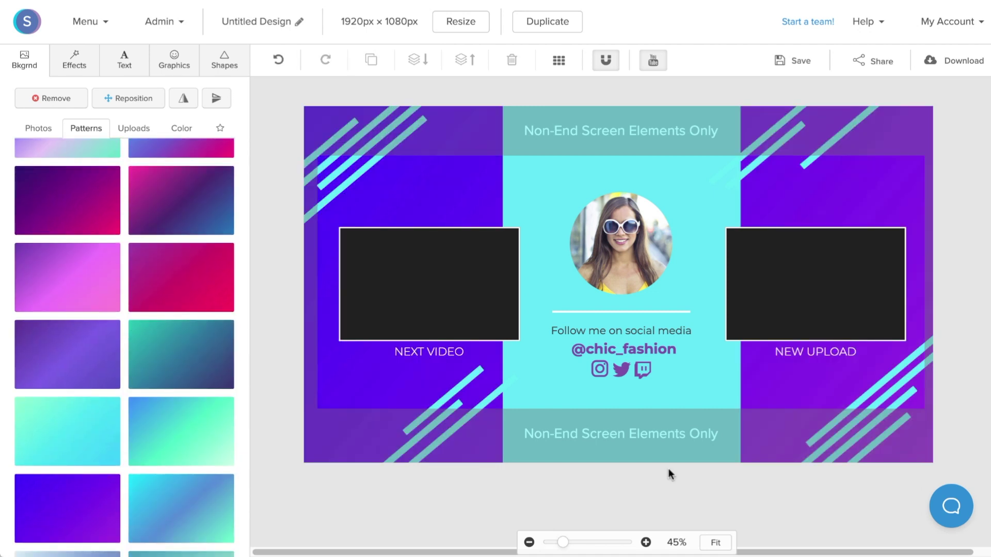
left_click(525, 176)
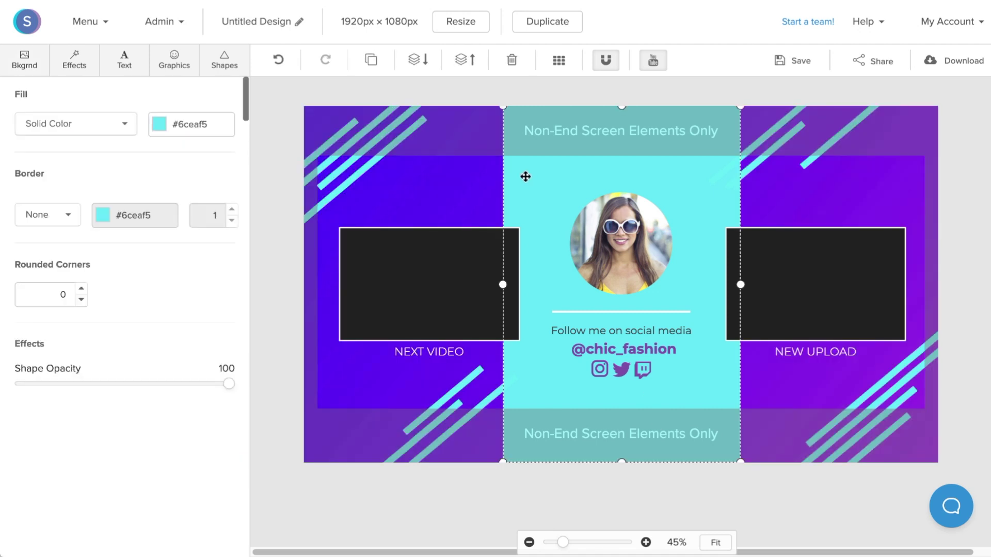
- Delete the central cyan panel and make the follow text and handle text white
key("Delete")
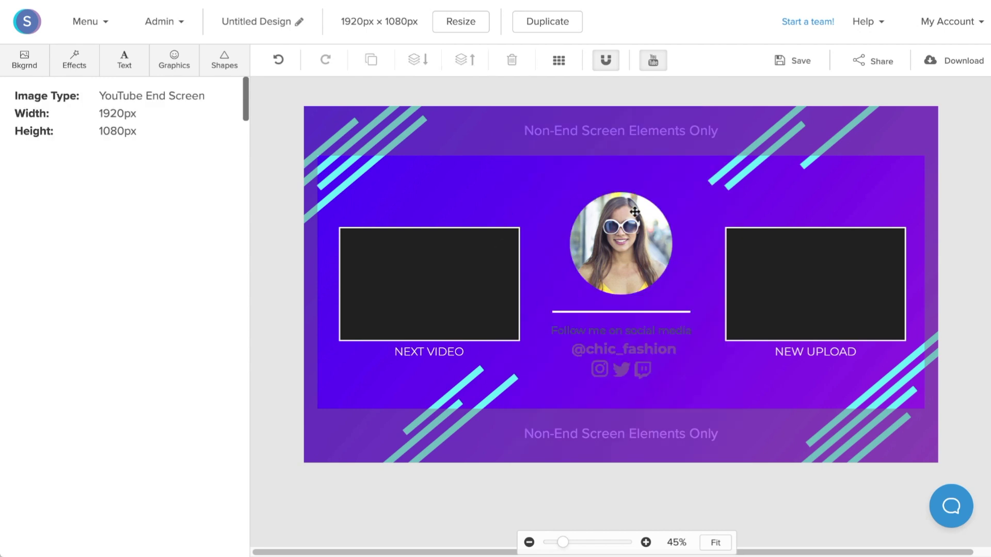
left_click(652, 335)
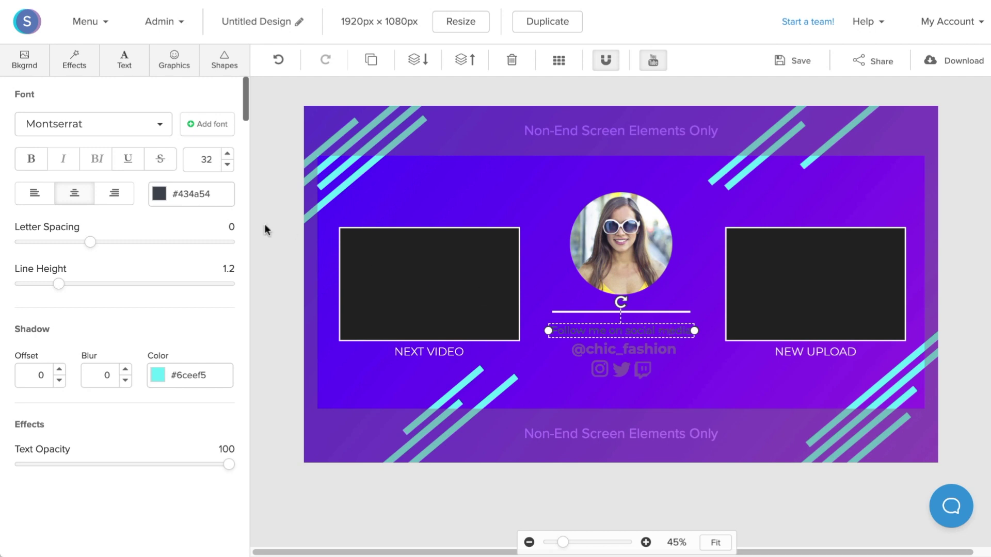
left_click(161, 196)
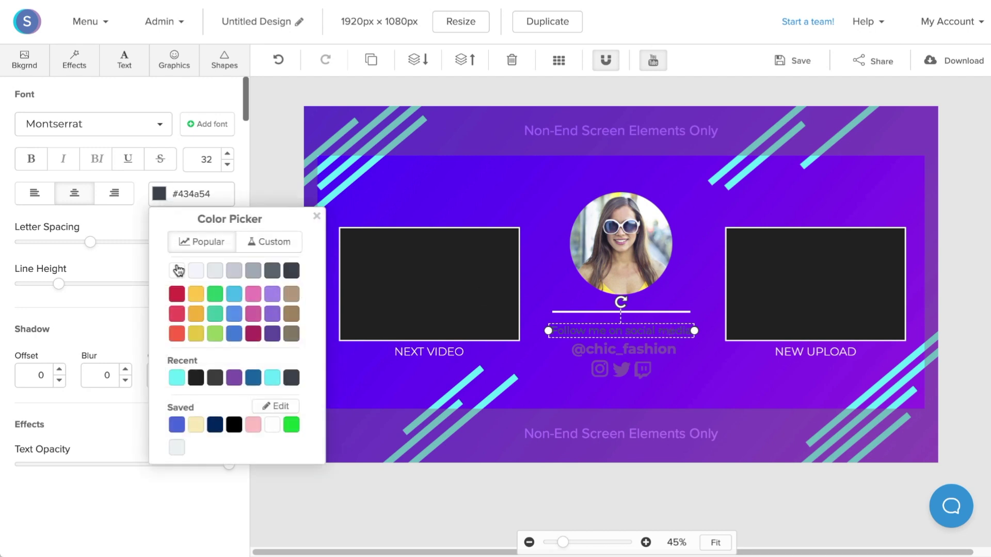
left_click(176, 270)
left_click(624, 349)
left_click(177, 270)
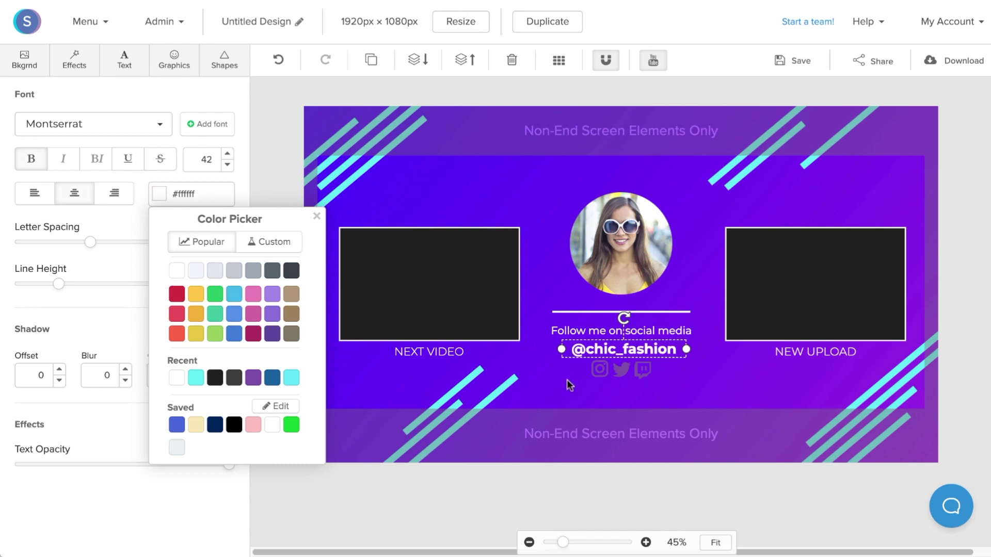
- Make the Instagram, Twitter and Twitch icons white
left_click(596, 375)
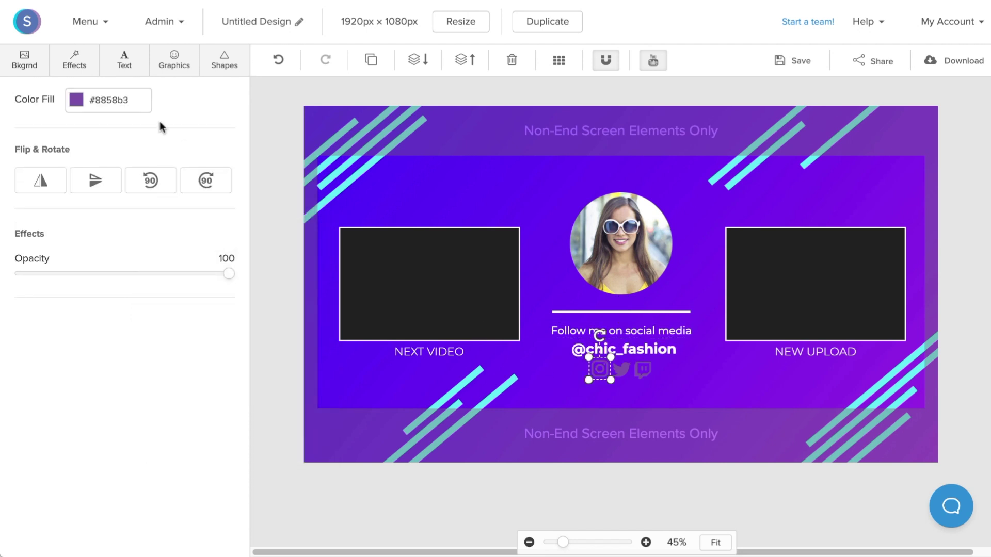
left_click(76, 100)
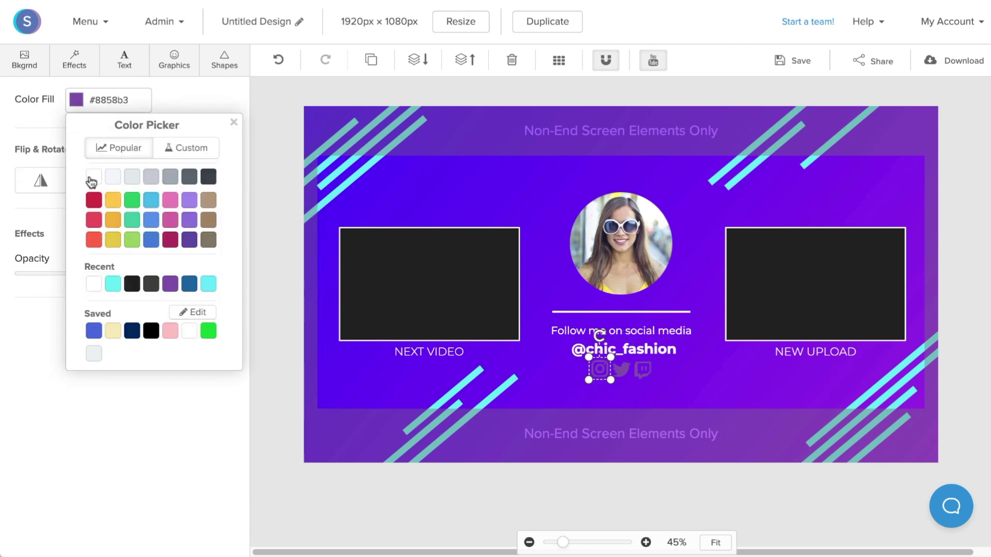
left_click(89, 178)
key("Tab")
left_click(77, 99)
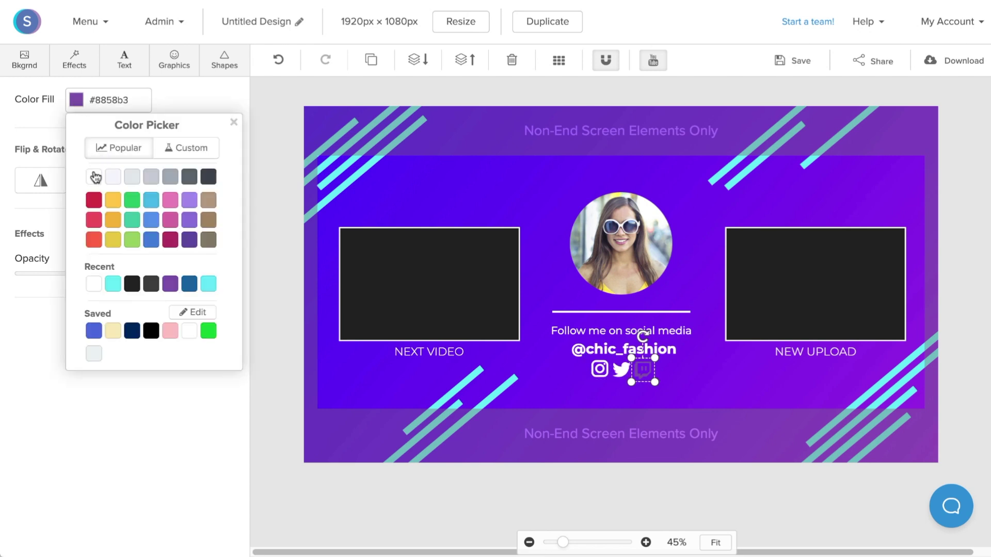
left_click(93, 177)
left_click(626, 490)
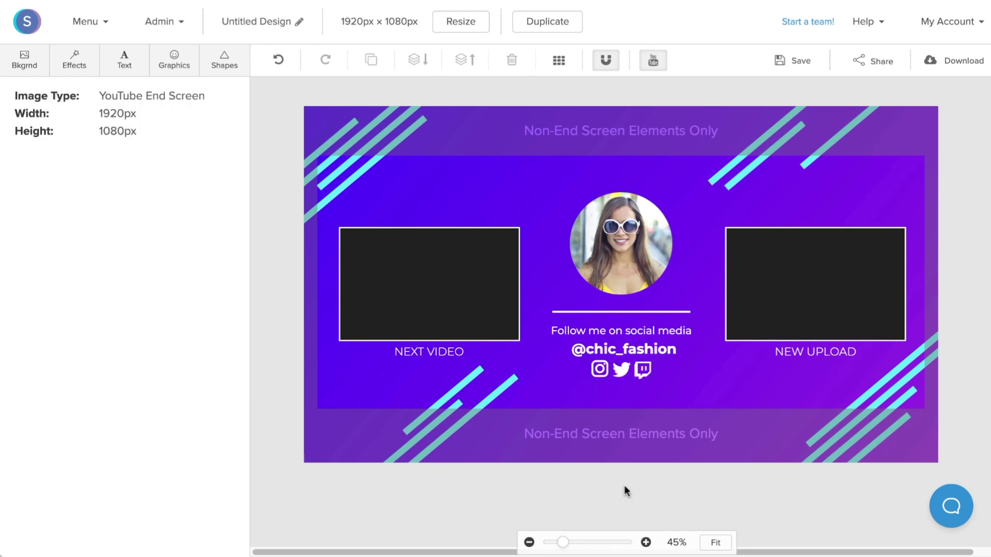
left_click(633, 353)
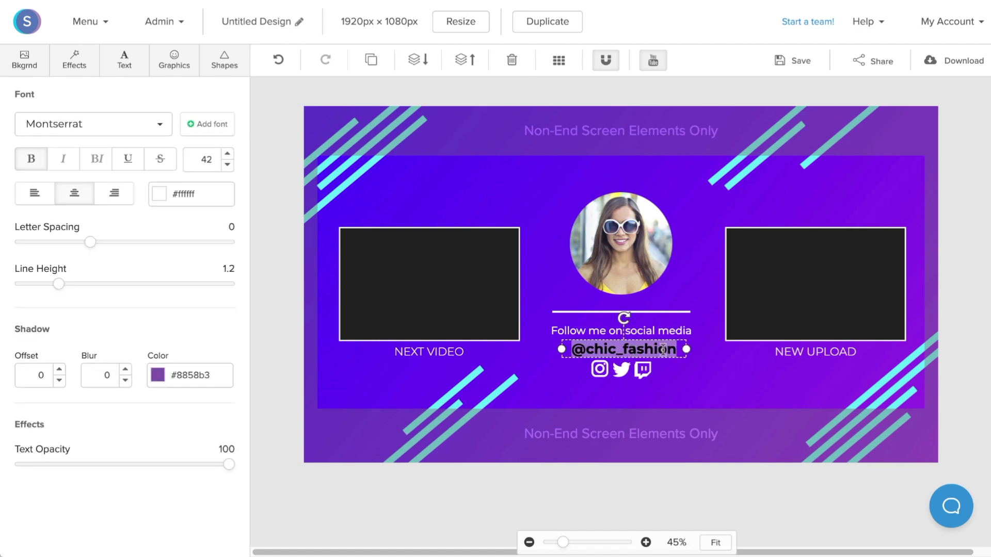
- Replace the handle with a new username and delete the Twitch icon
type("@nick.le")
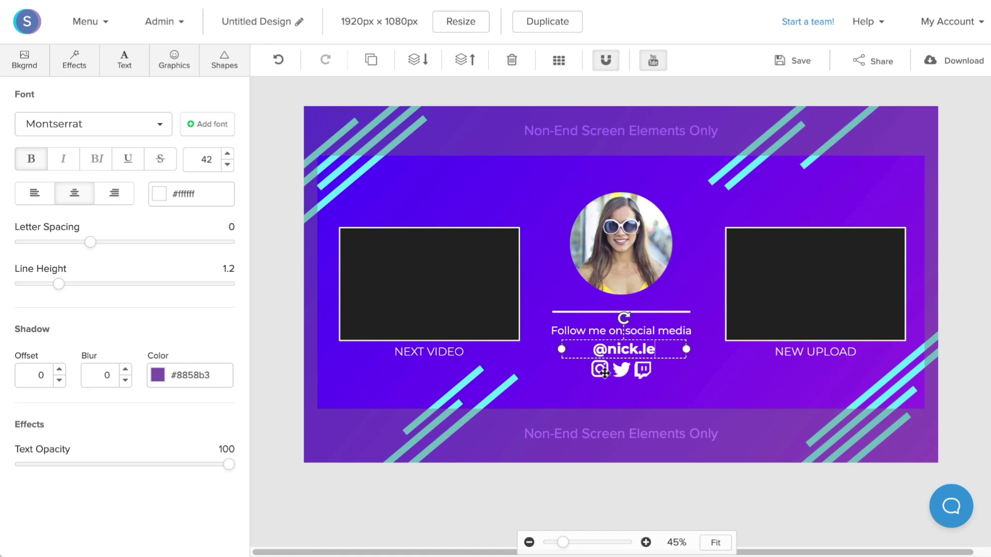
left_click(649, 494)
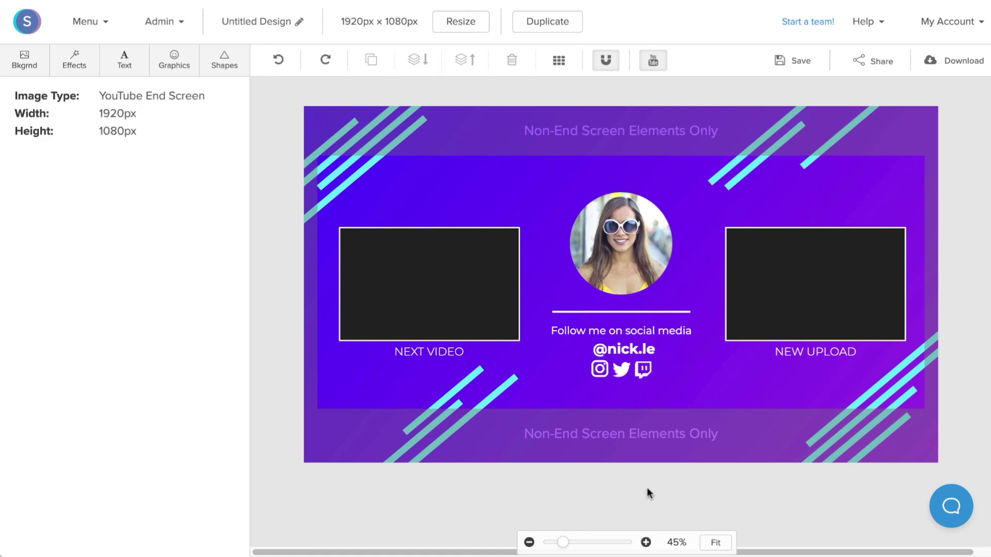
left_click(649, 372)
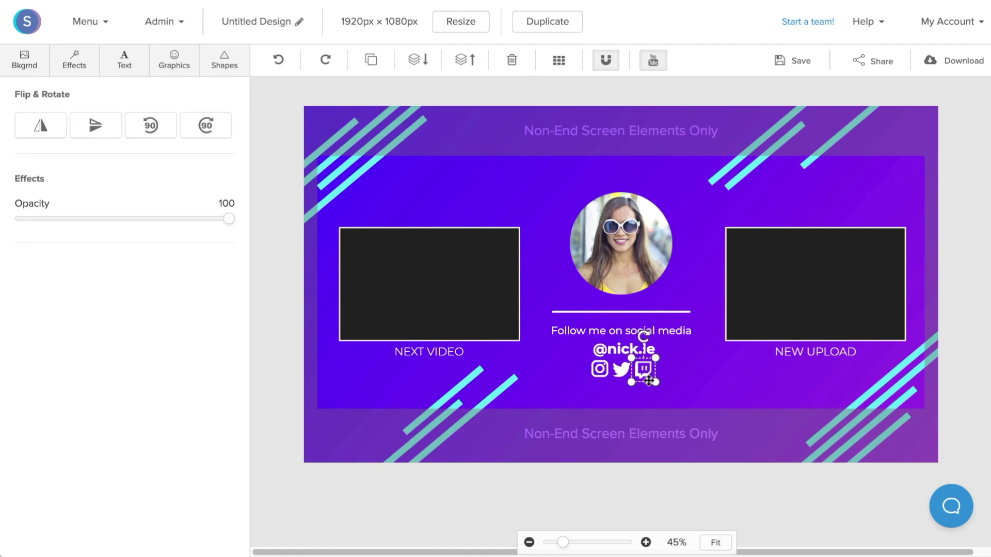
left_click(512, 61)
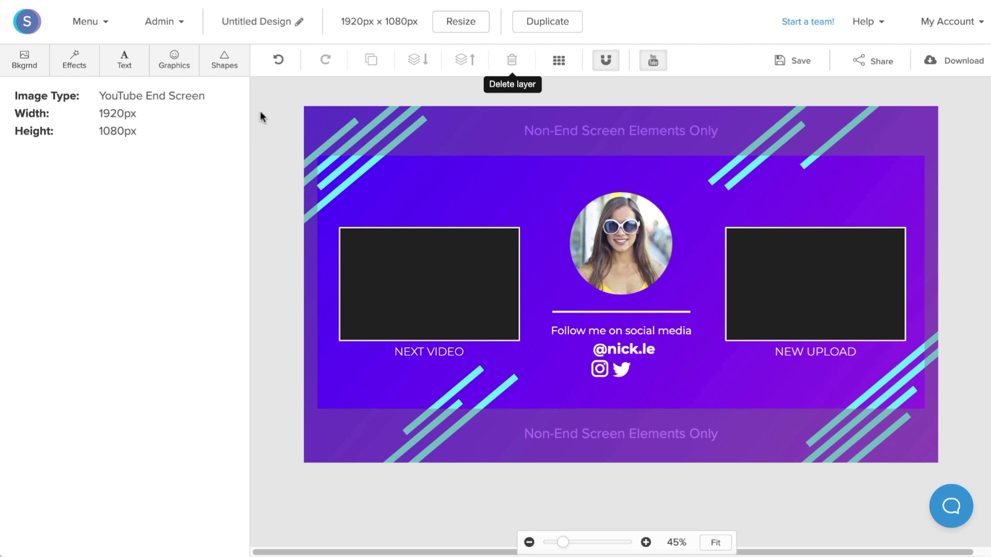
left_click(180, 62)
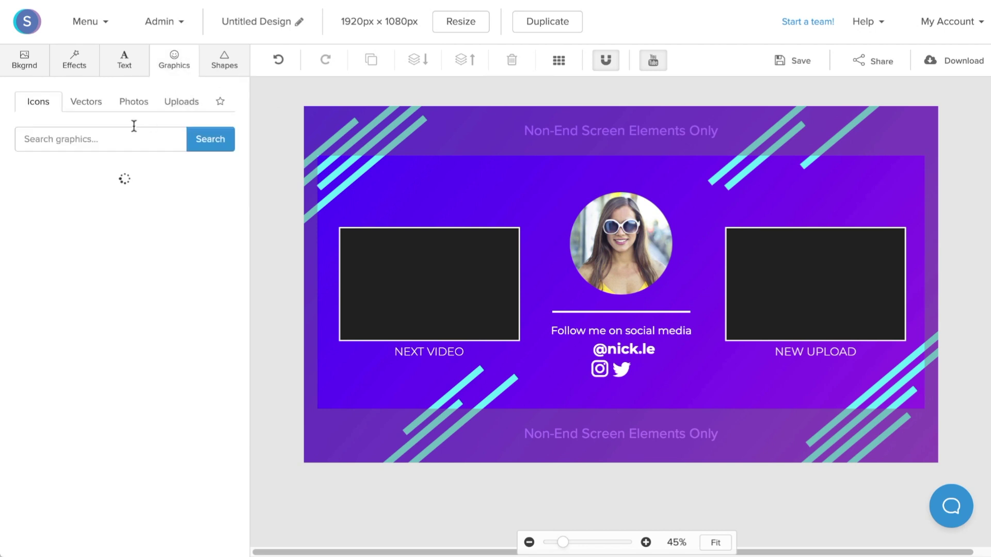
- Add a Facebook icon from an icon search for 'facebook', make it white, and shrink it beside Twitter
left_click(52, 137)
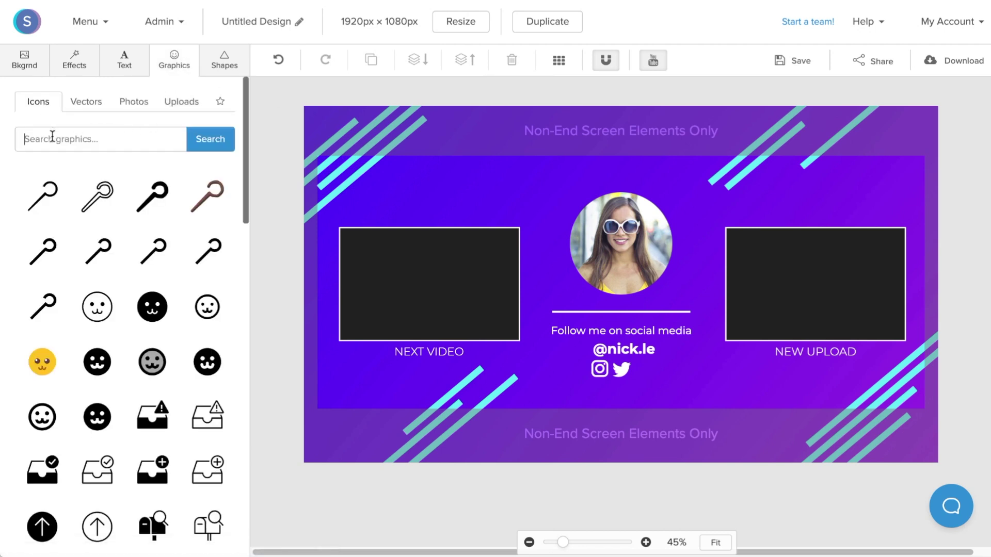
type("facebook")
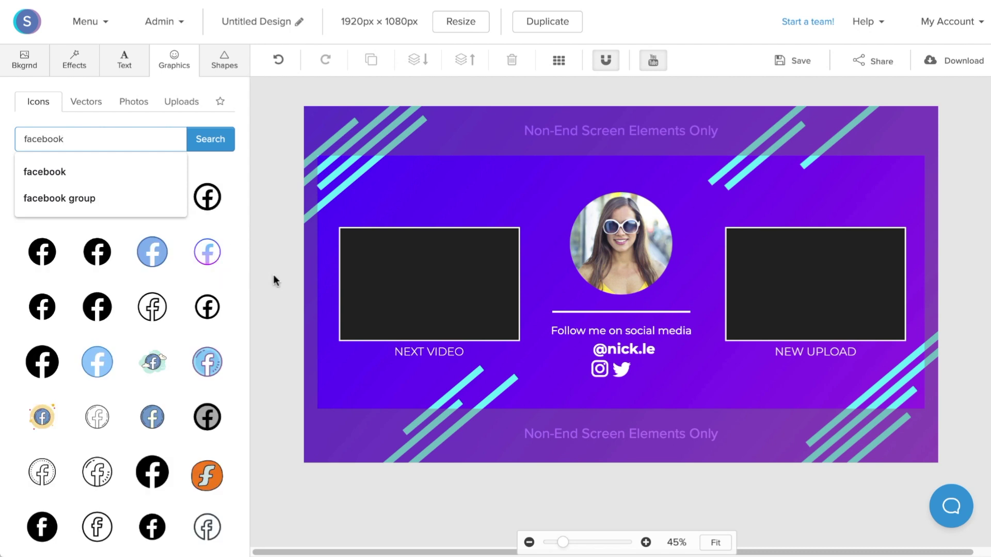
left_click(274, 280)
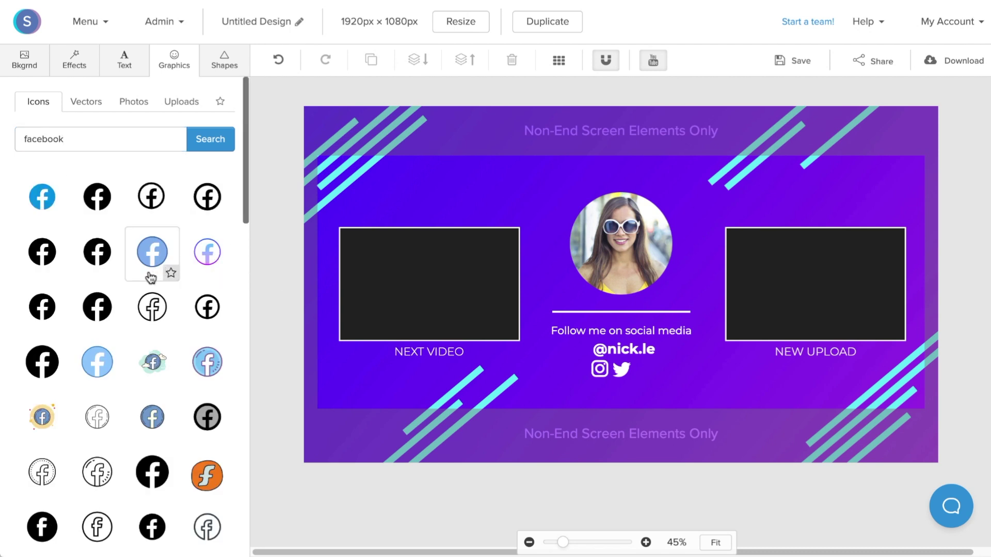
scroll(144, 279, "down", 1)
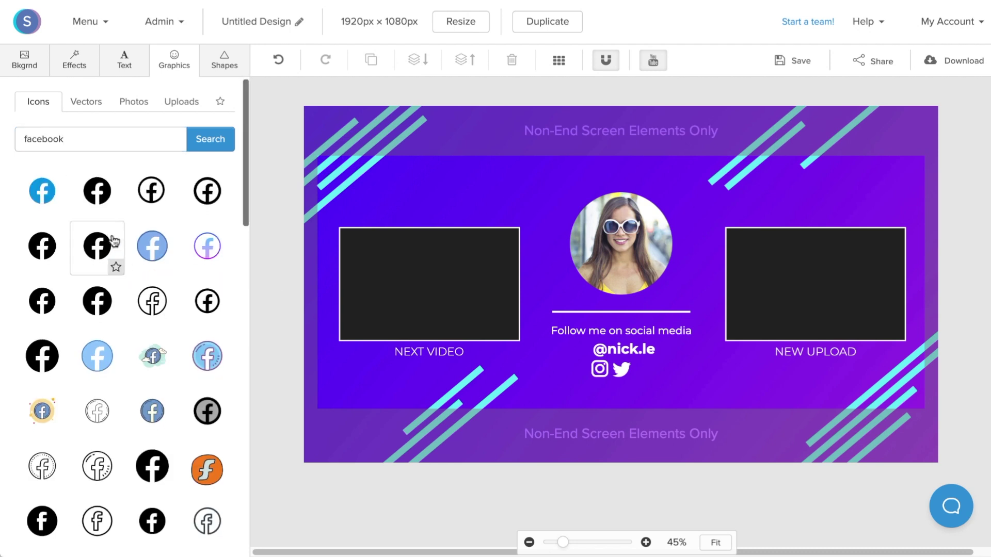
left_click(96, 195)
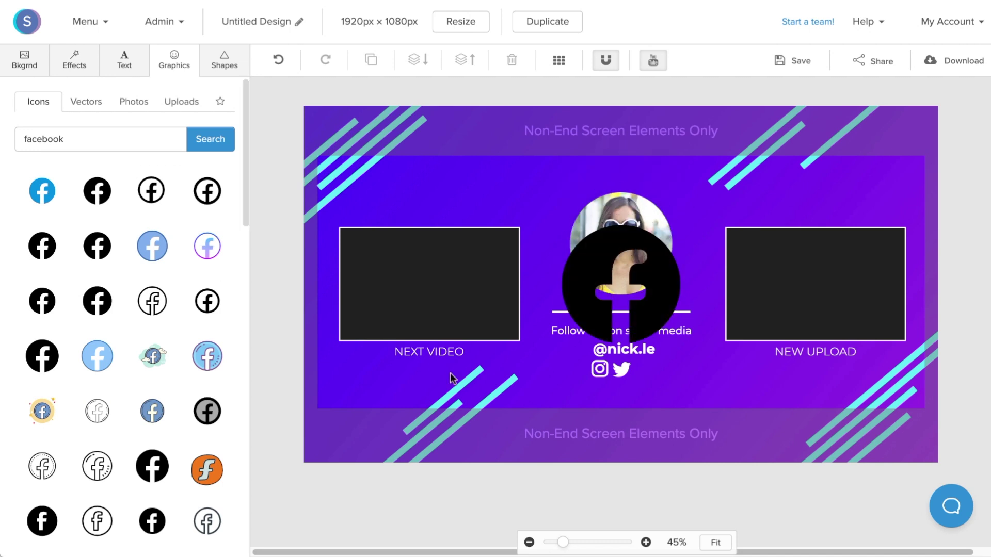
left_click(598, 285)
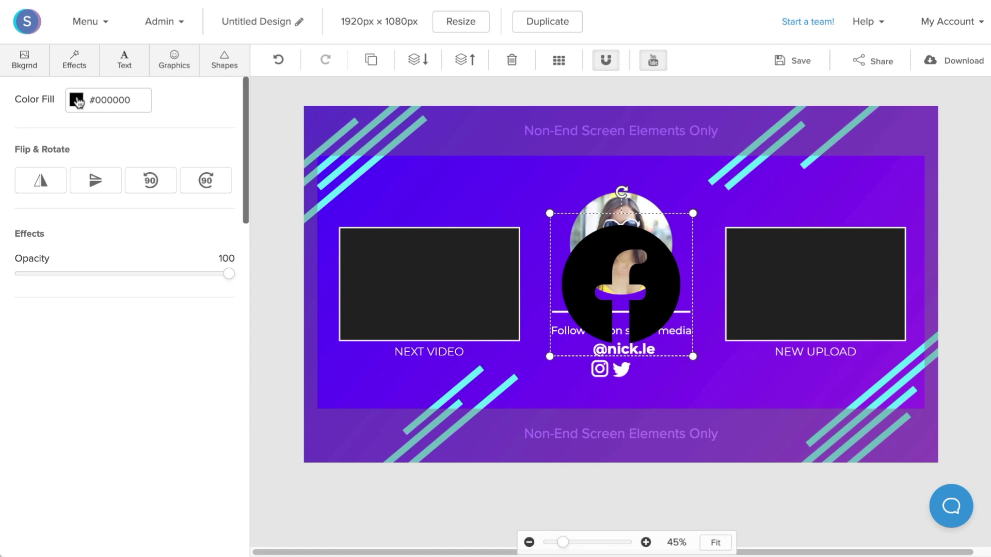
left_click(78, 102)
left_click(93, 176)
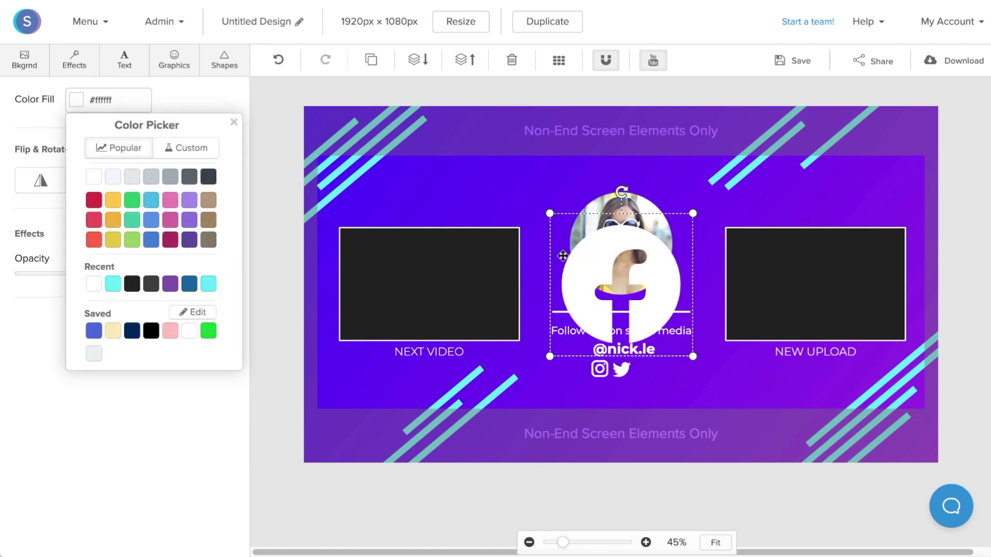
left_click_drag(692, 213, 644, 366)
left_click(603, 492)
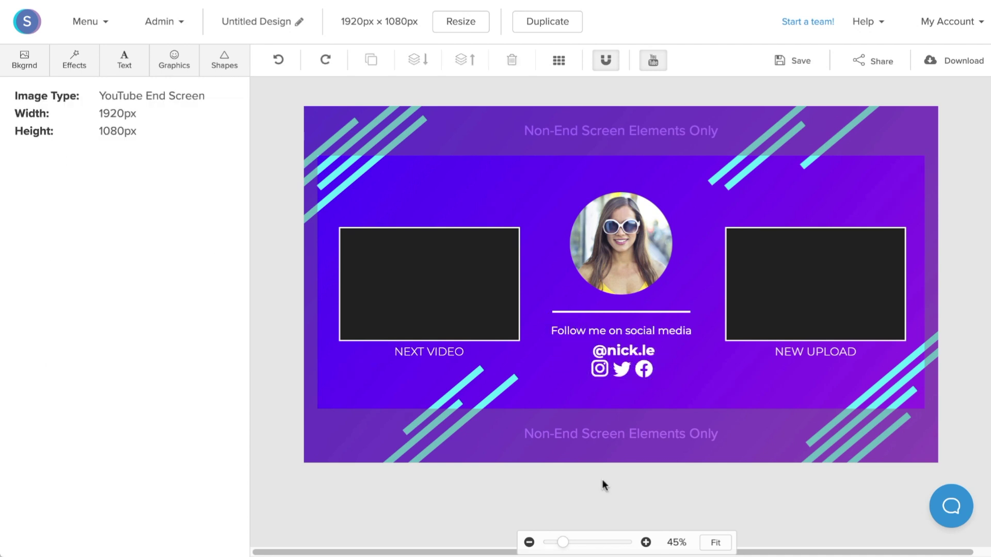
- Move the Instagram, Twitter and Facebook icons lower as one row centred under the handle
left_click(604, 372)
left_click(622, 370, "shift")
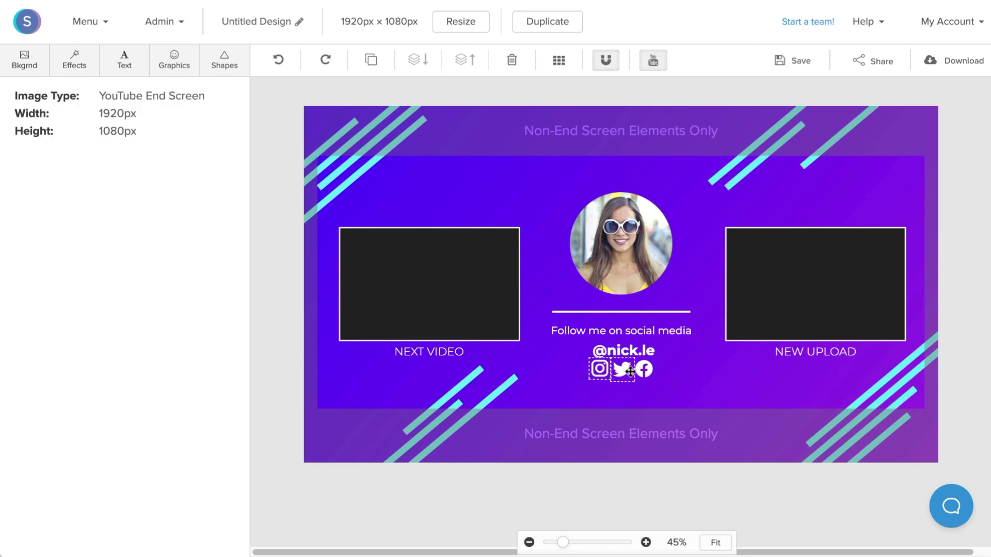
left_click(644, 370, "shift")
left_click_drag(622, 369, 621, 387)
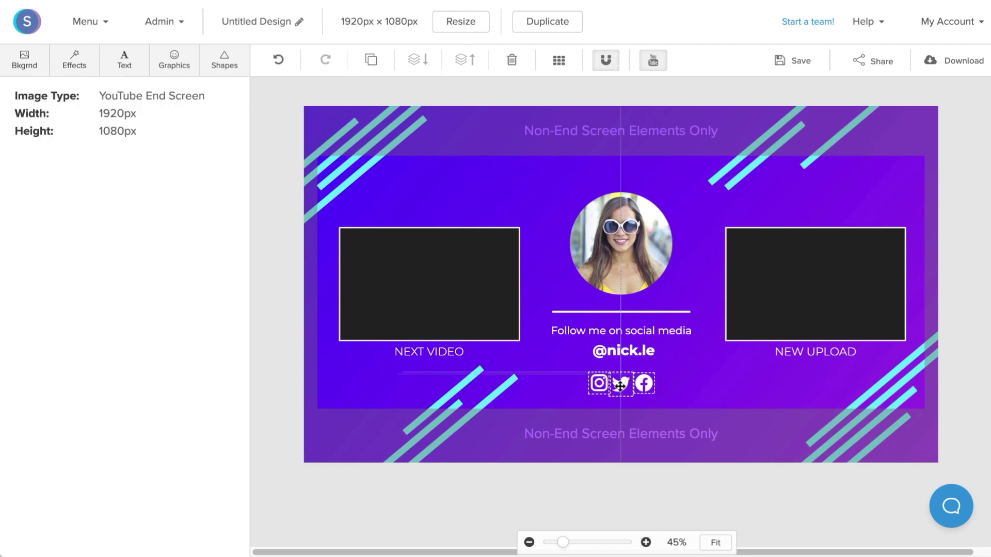
left_click(627, 353)
left_click(715, 330)
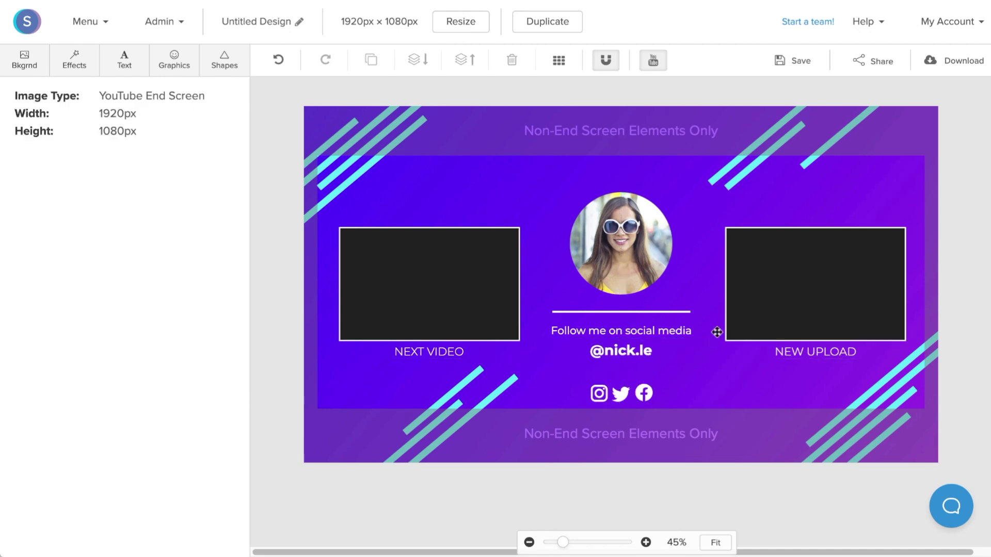
left_click(735, 164)
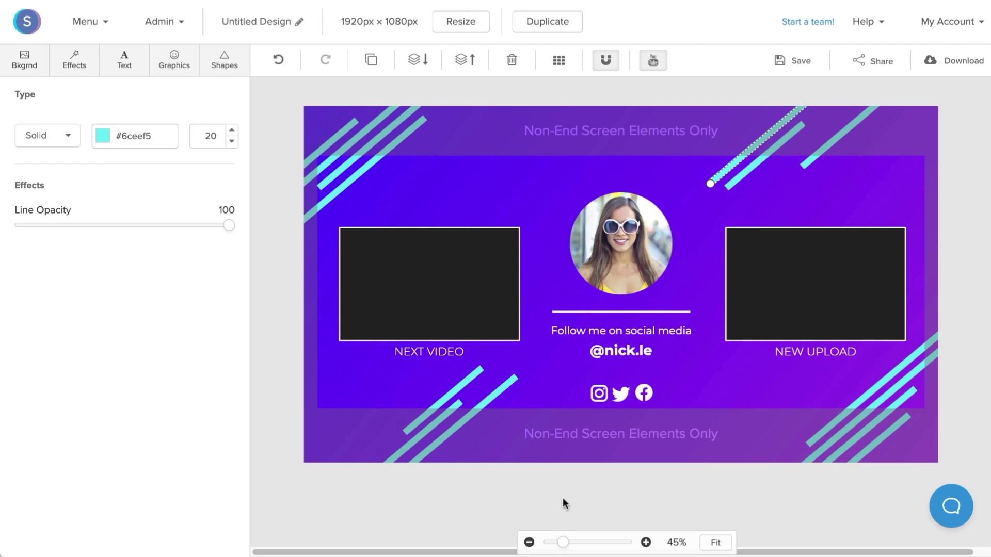
- Copy the diagonal line's cyan #6ceef5 and apply it to both video box borders
left_click(135, 137)
triple_click(134, 137)
key("ctrl+c")
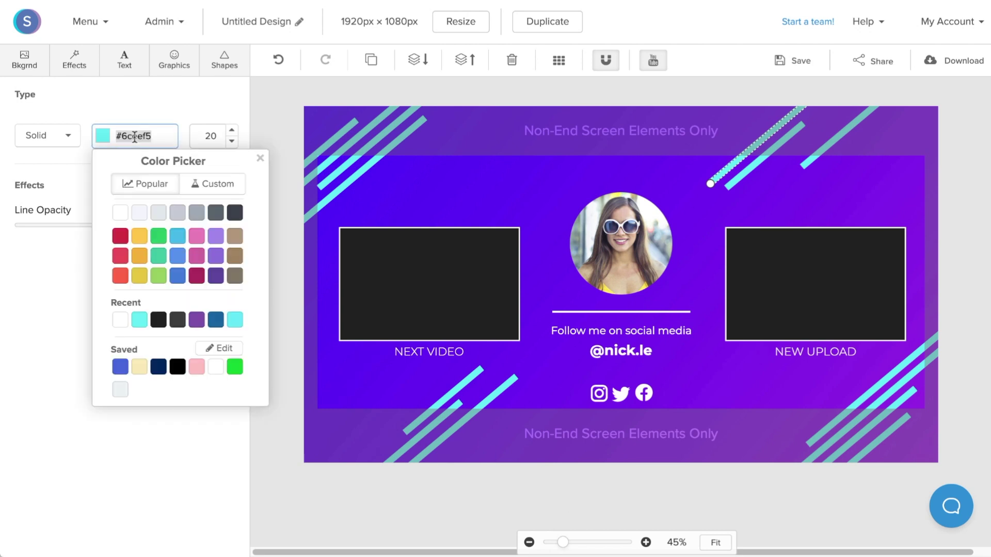
left_click(432, 288)
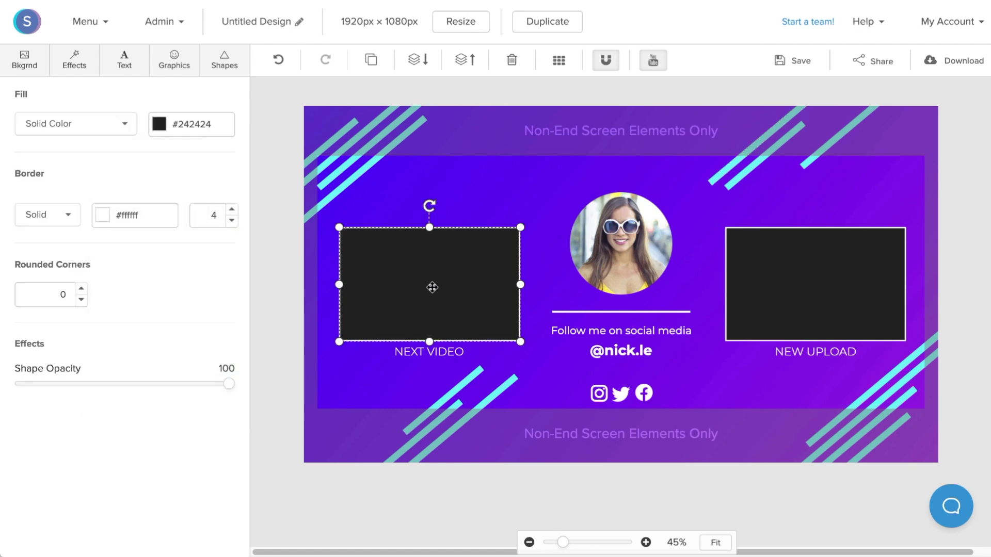
left_click(139, 215)
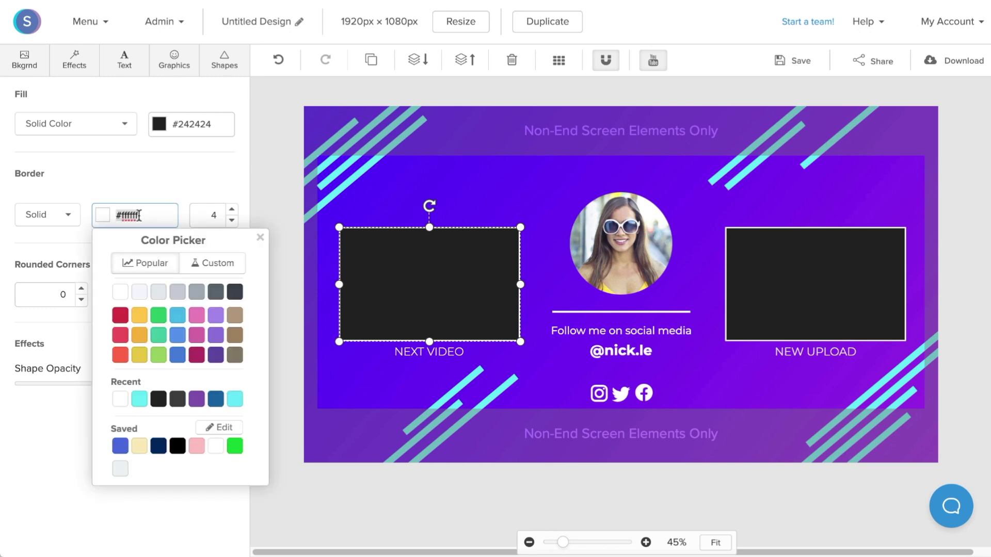
key("ctrl+v")
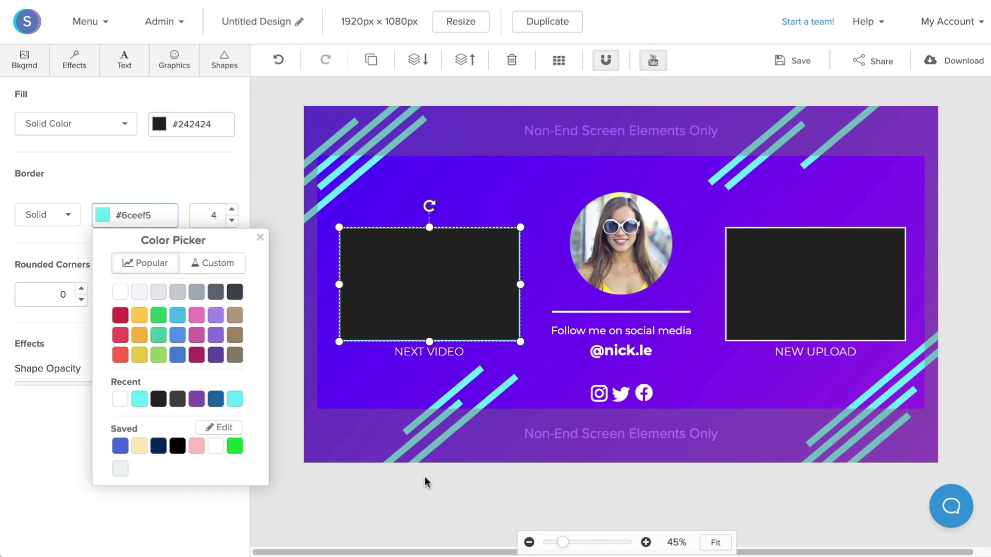
left_click(753, 300)
key("ctrl+v")
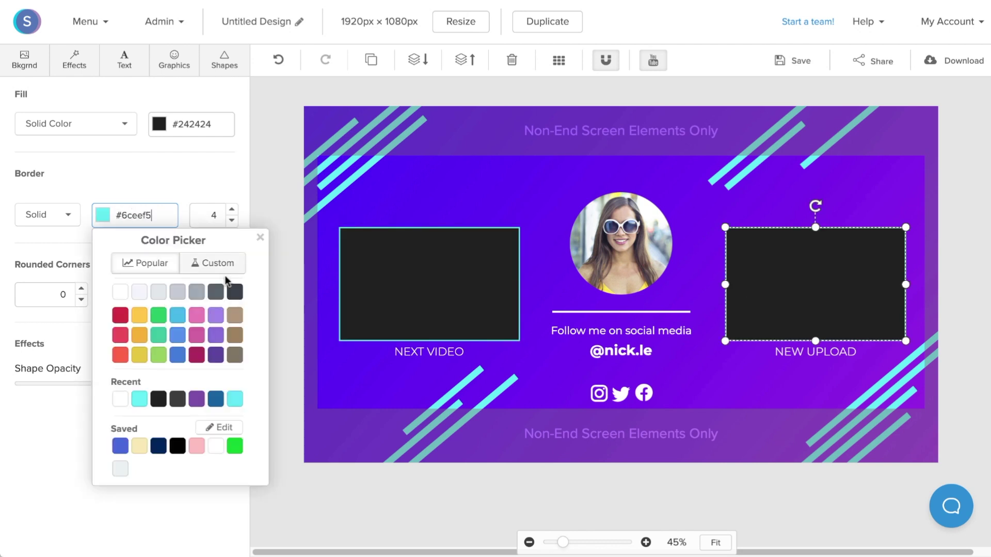
left_click(496, 368)
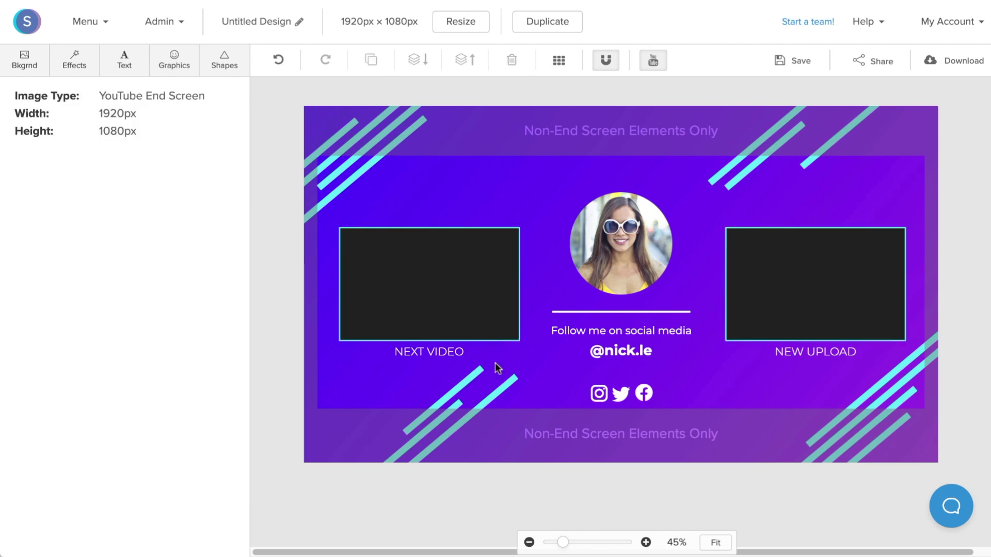
- Delete the profile photo and add a filled circle from Shapes
left_click(601, 267)
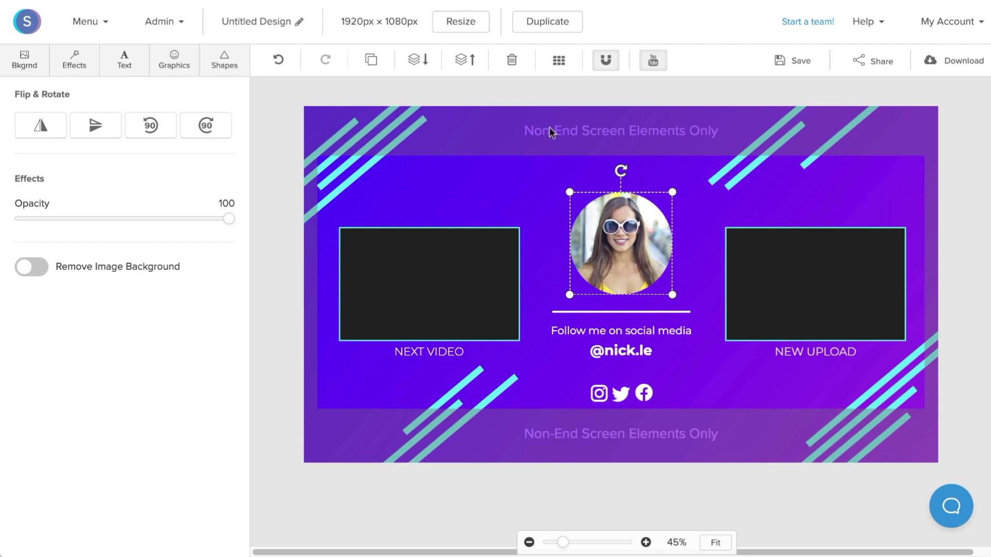
left_click(512, 61)
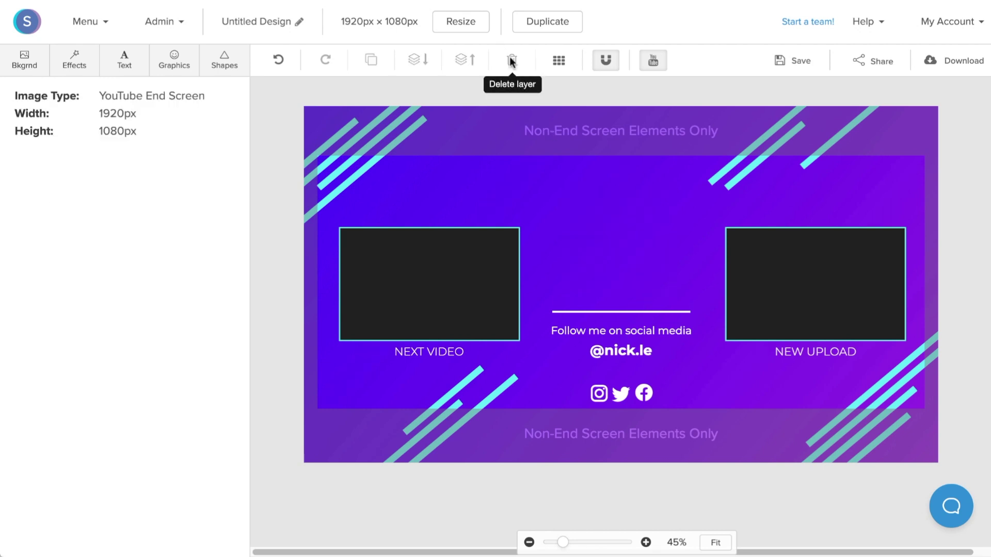
left_click(239, 68)
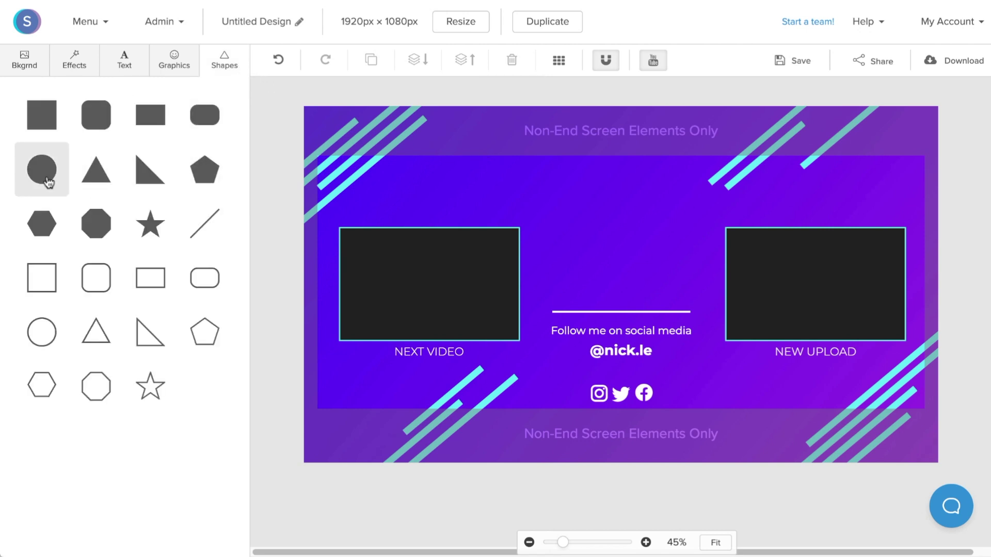
left_click(43, 170)
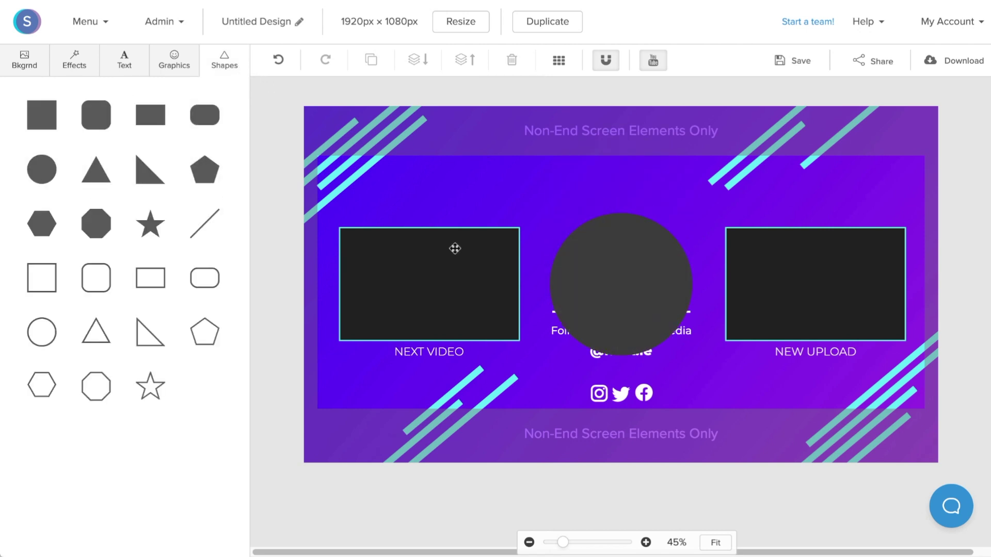
- Fill the circle with cyan #6ceef5, shrink it, and move it above the follow text
left_click(627, 275)
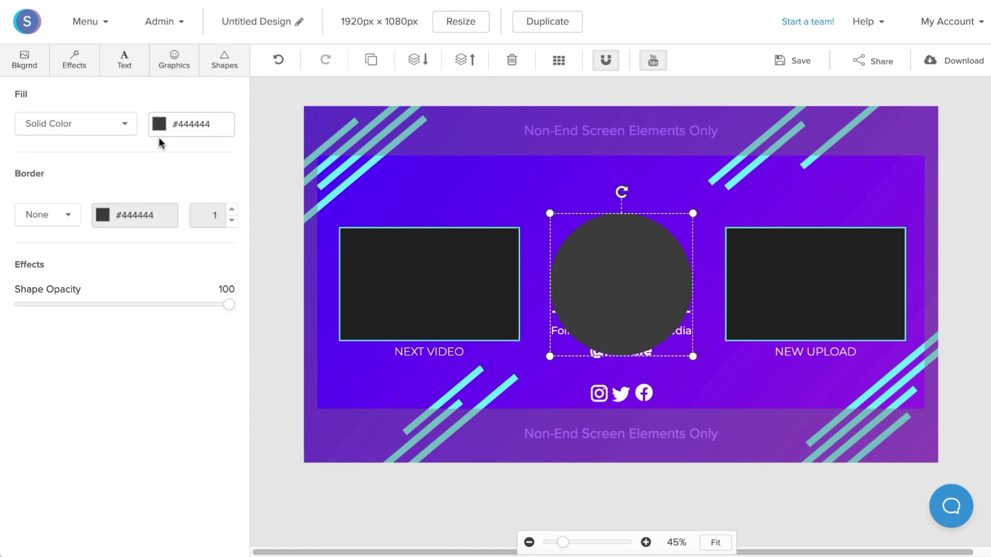
left_click(185, 125)
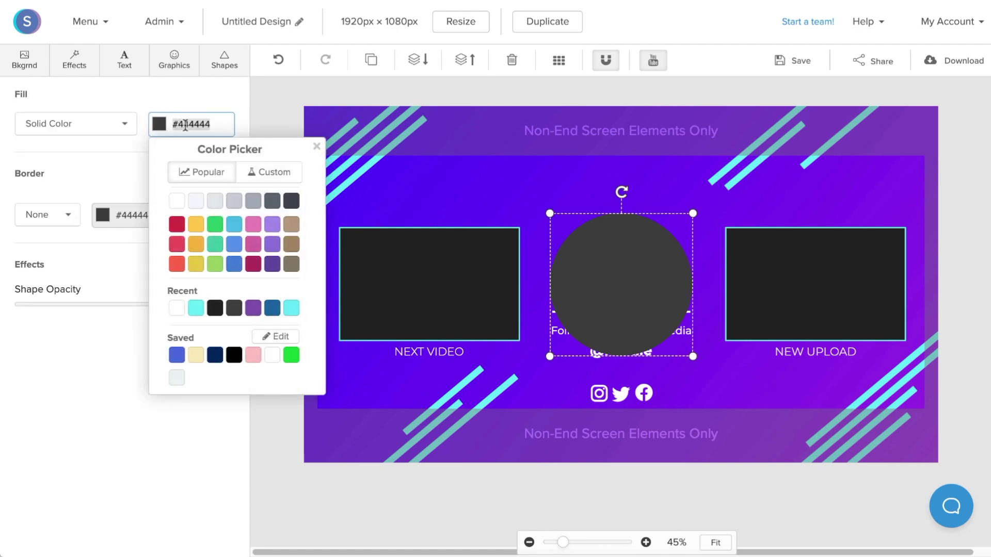
key("ctrl+v")
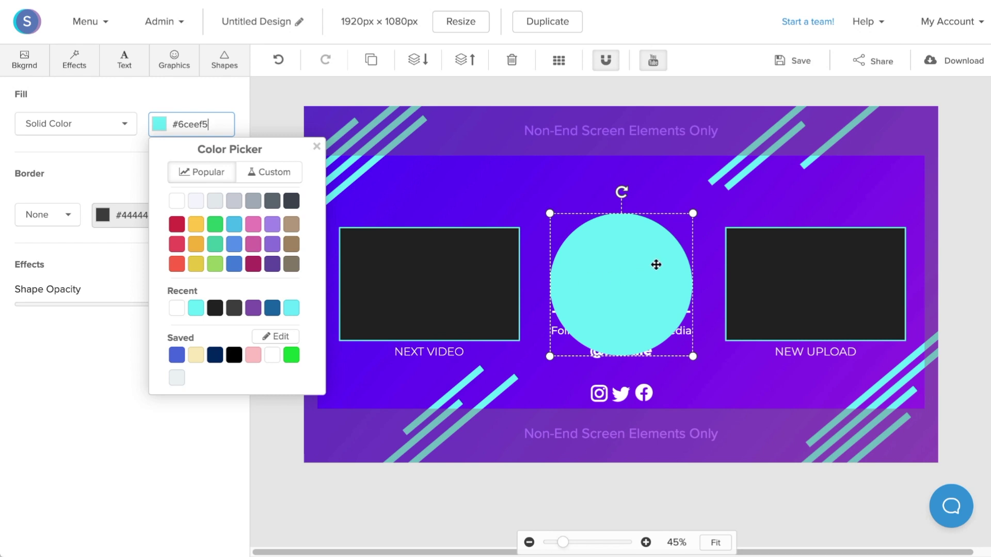
left_click_drag(693, 215, 664, 243)
left_click_drag(618, 297, 627, 248)
left_click(707, 258)
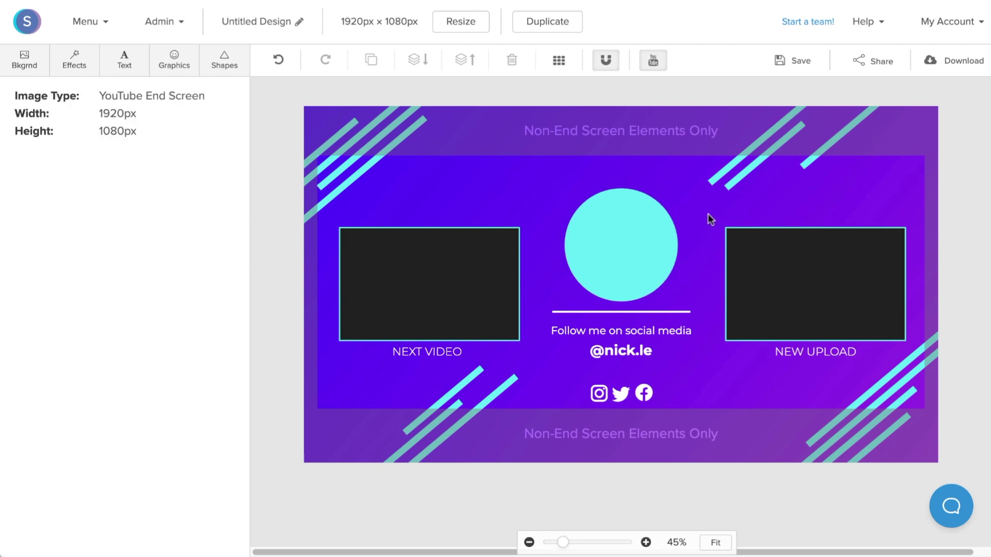
- Hide the safe-zone overlay and rename the design to 'YouTube End Screen'
left_click(653, 60)
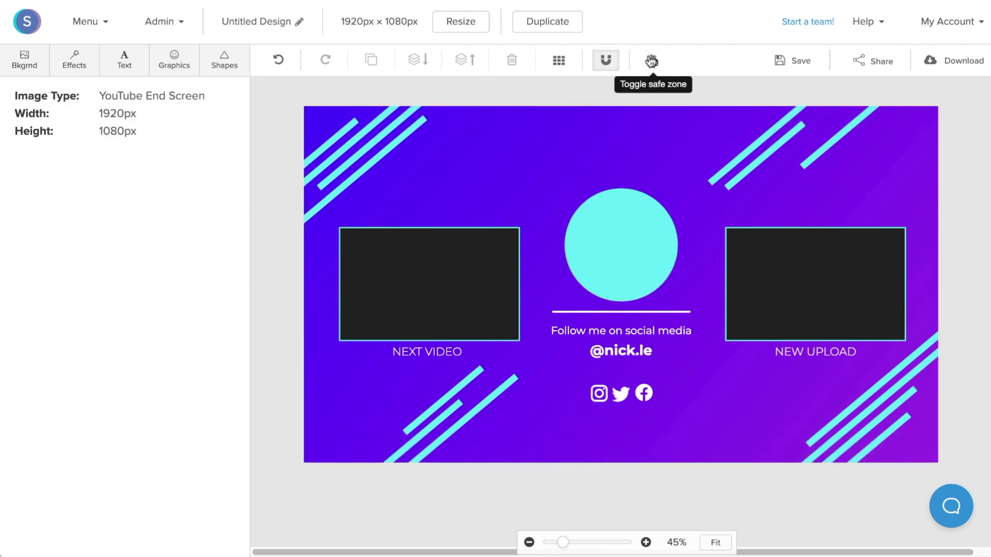
left_click(299, 22)
type("YouTube End Screen")
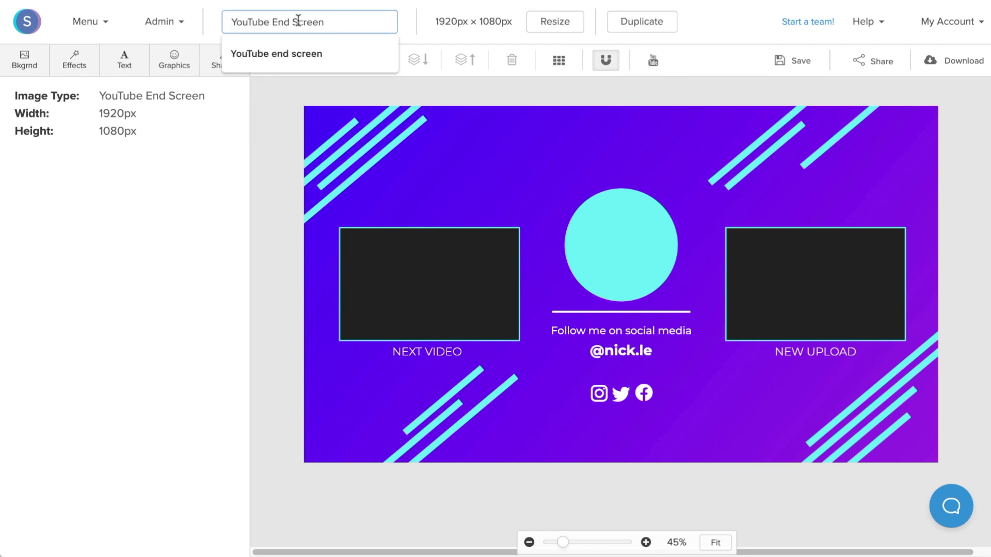
left_click(788, 68)
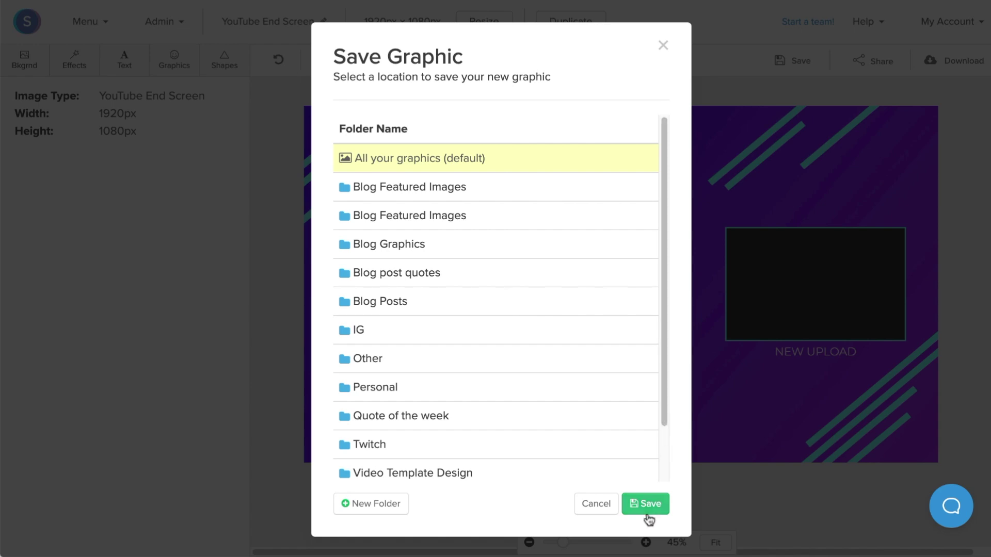
- Save the graphic to All your graphics and download it as a Retina JPG (2x size)
left_click(647, 508)
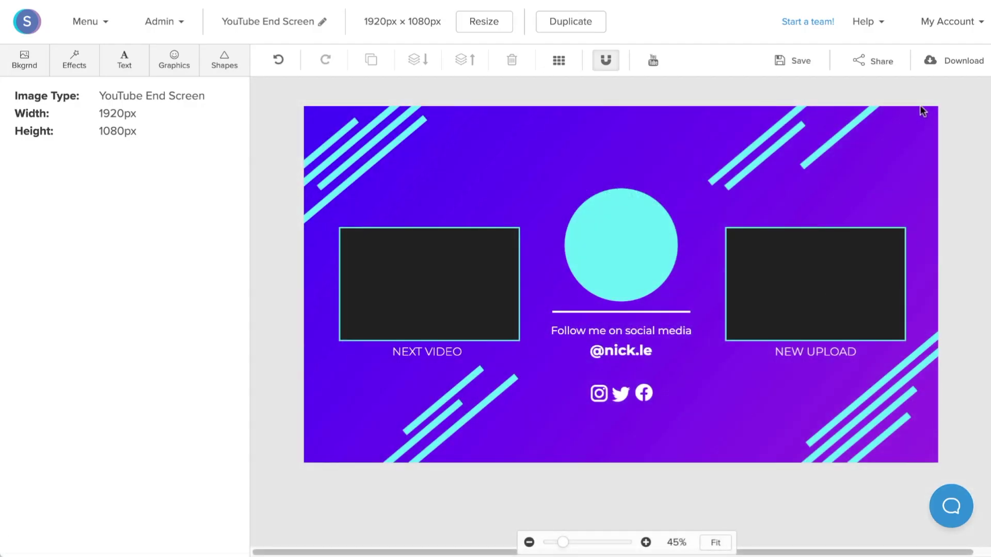
left_click(948, 65)
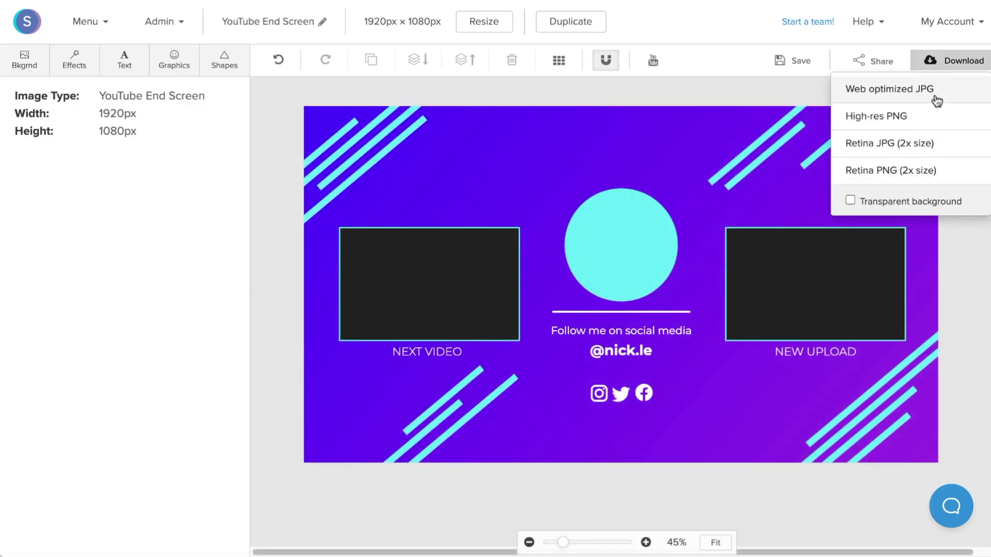
left_click(922, 142)
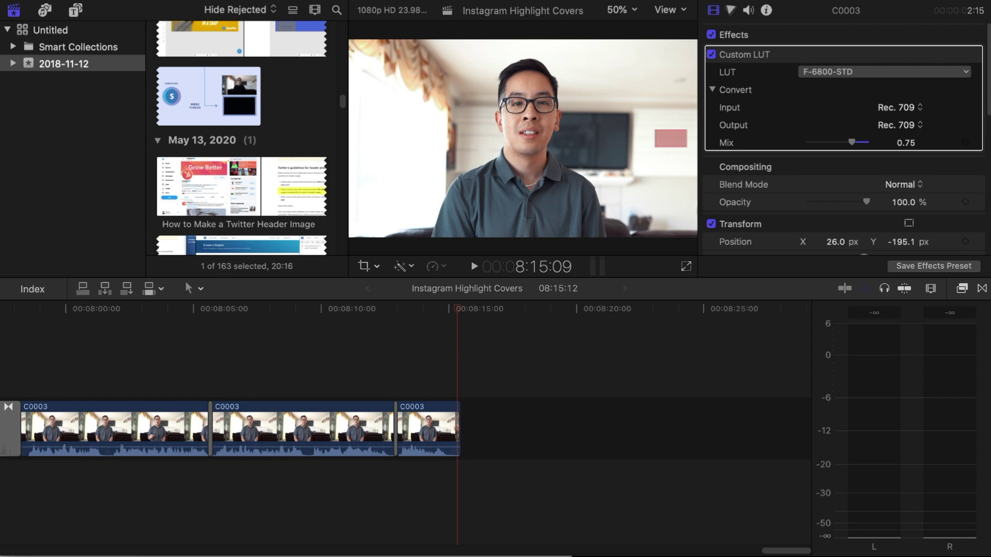
- Place the end screen JPG after the last C0003 clip, trim it, and add a Fade To Color transition
left_click_drag(973, 542, 510, 441)
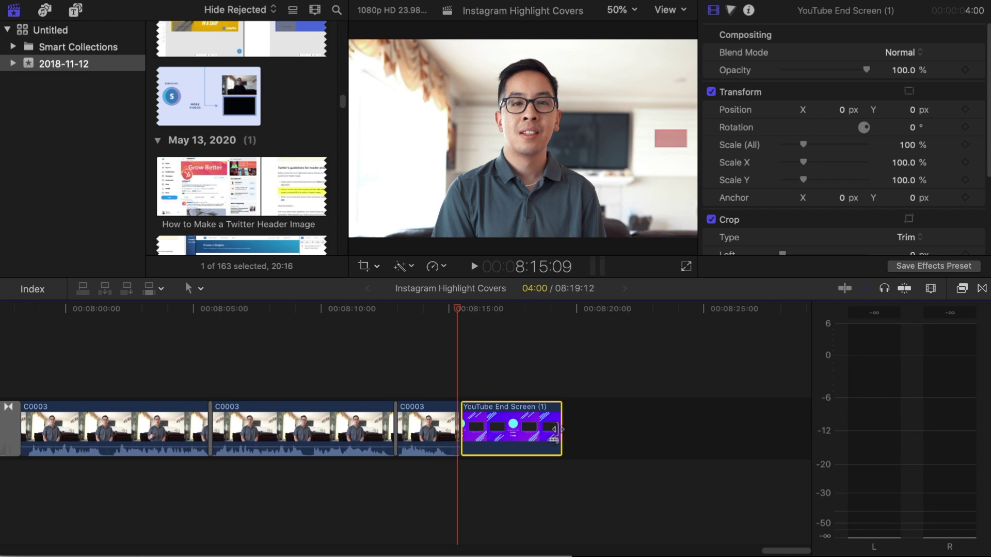
left_click_drag(555, 430, 595, 422)
key("super+5")
left_click_drag(579, 351, 62, 428)
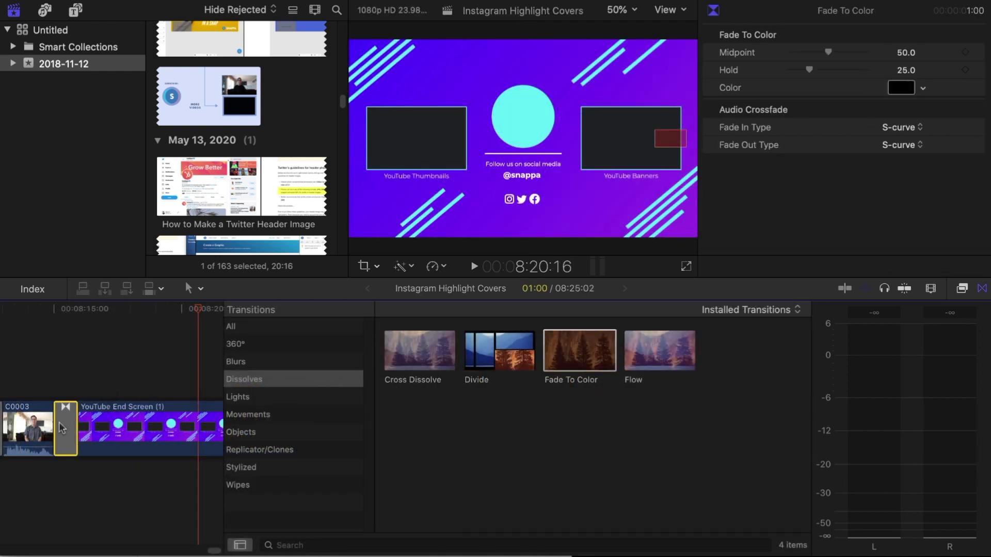
left_click(68, 312)
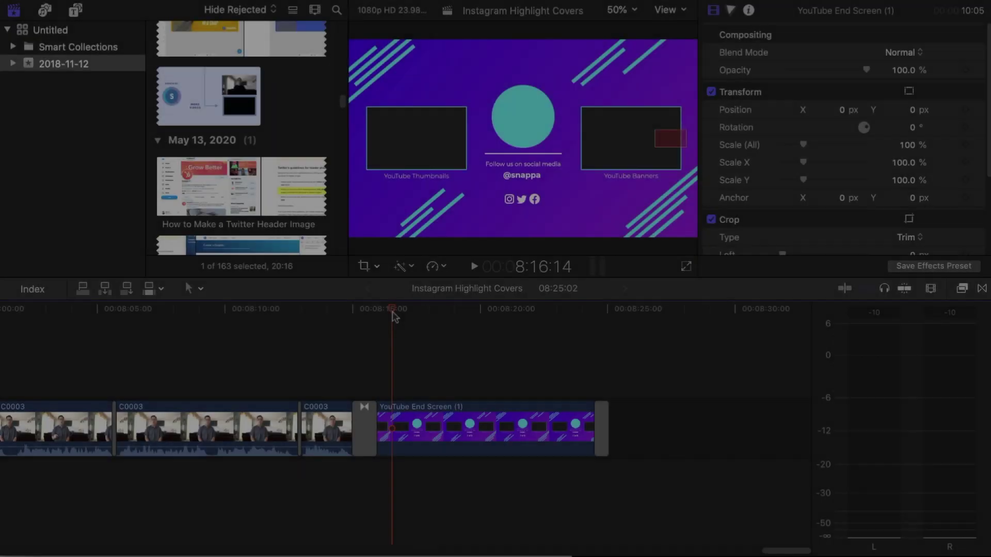
left_click_drag(394, 316, 591, 333)
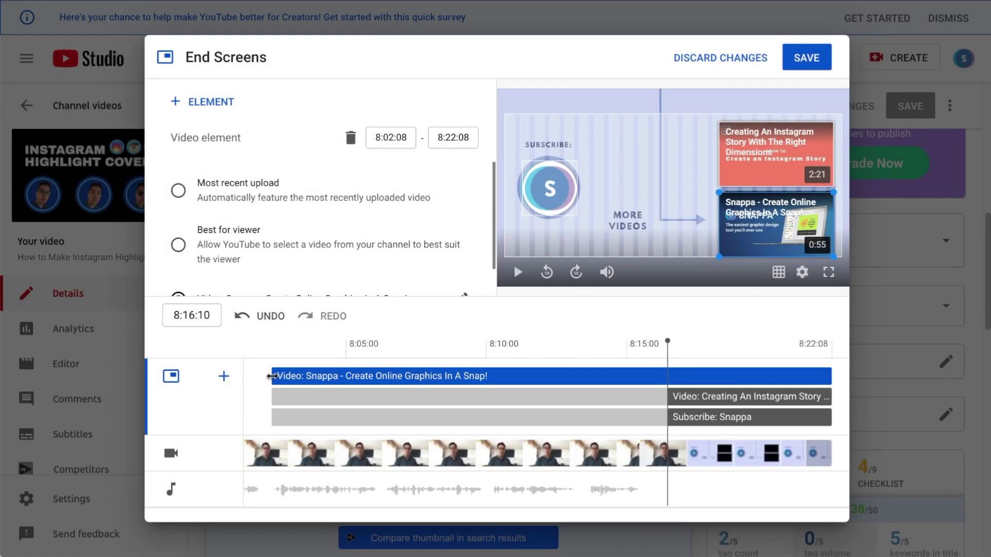
- Move the start of both video elements and the Subscribe: Snappa element to 8:16:12
mouse_move(272, 375)
left_mouse_down()
mouse_move(786, 366)
mouse_move(272, 376)
left_mouse_up()
left_click_drag(669, 395, 269, 398)
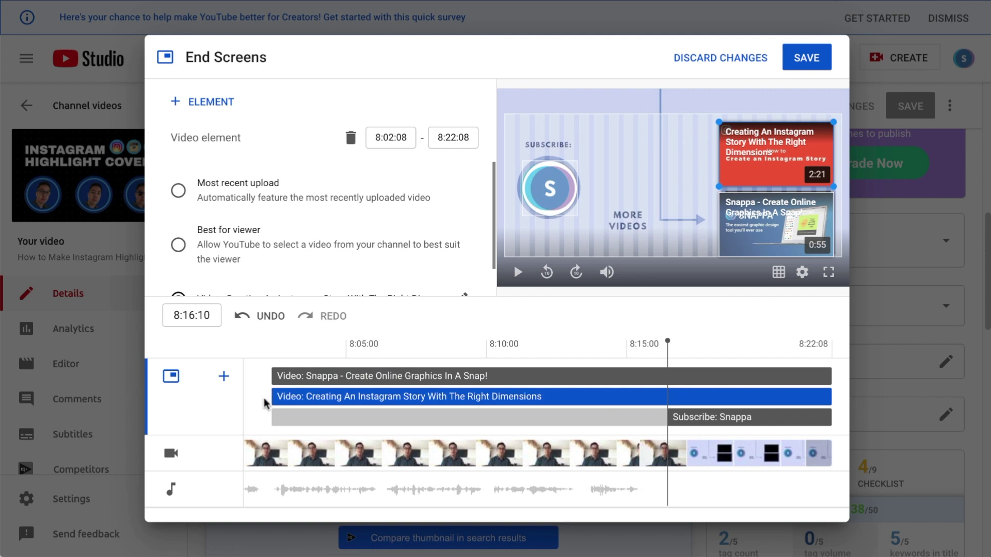
left_click(722, 417)
mouse_move(666, 342)
left_mouse_down()
mouse_move(633, 343)
mouse_move(664, 340)
left_mouse_up()
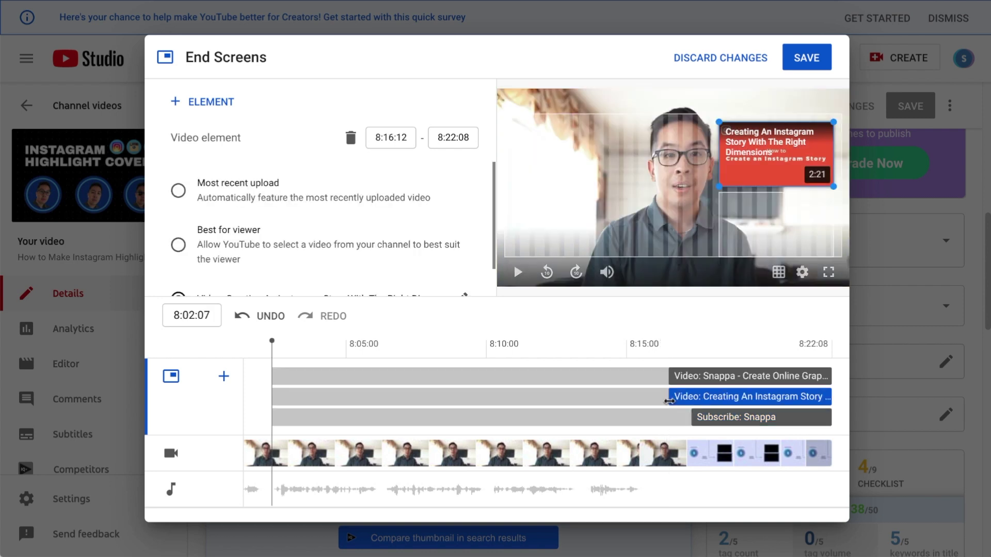
left_click_drag(693, 415, 669, 415)
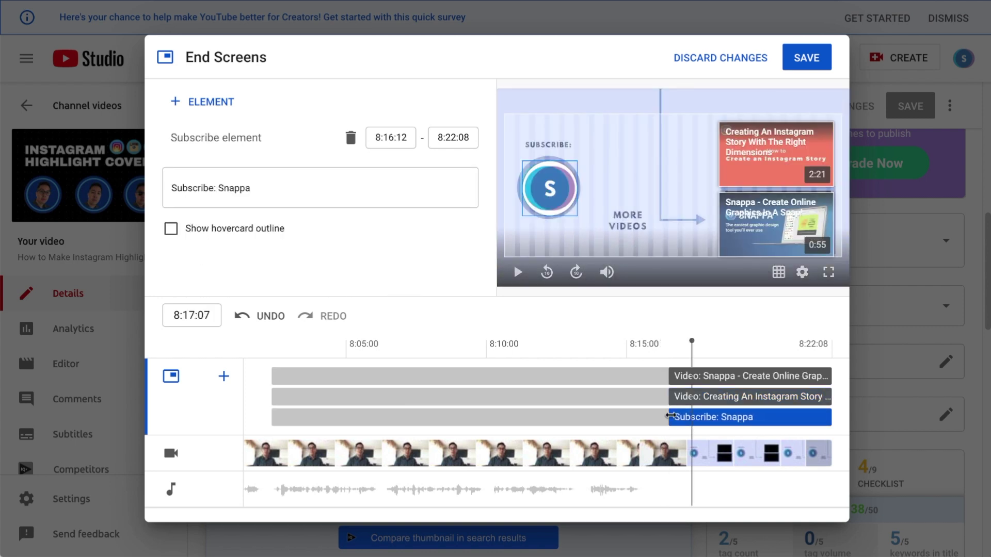
left_click_drag(595, 357, 672, 351)
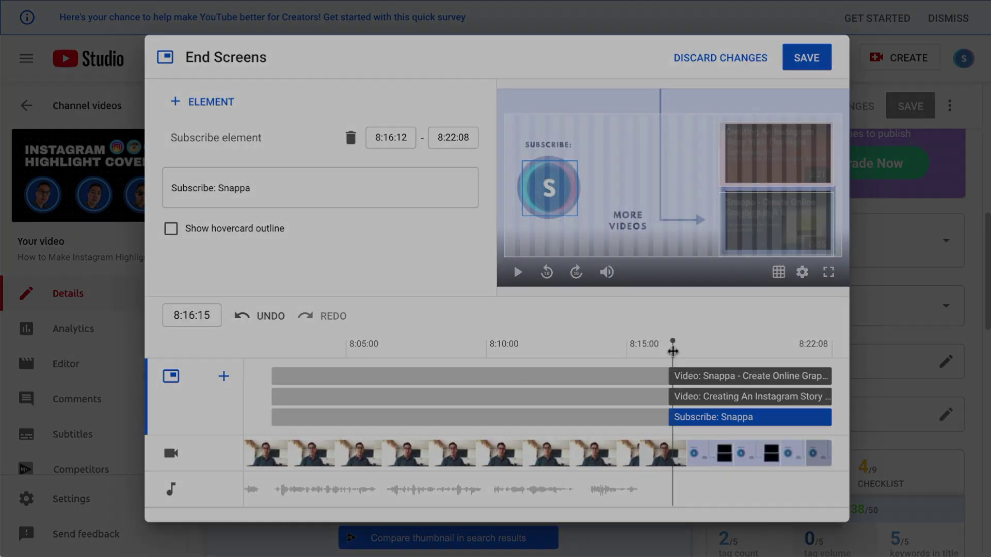